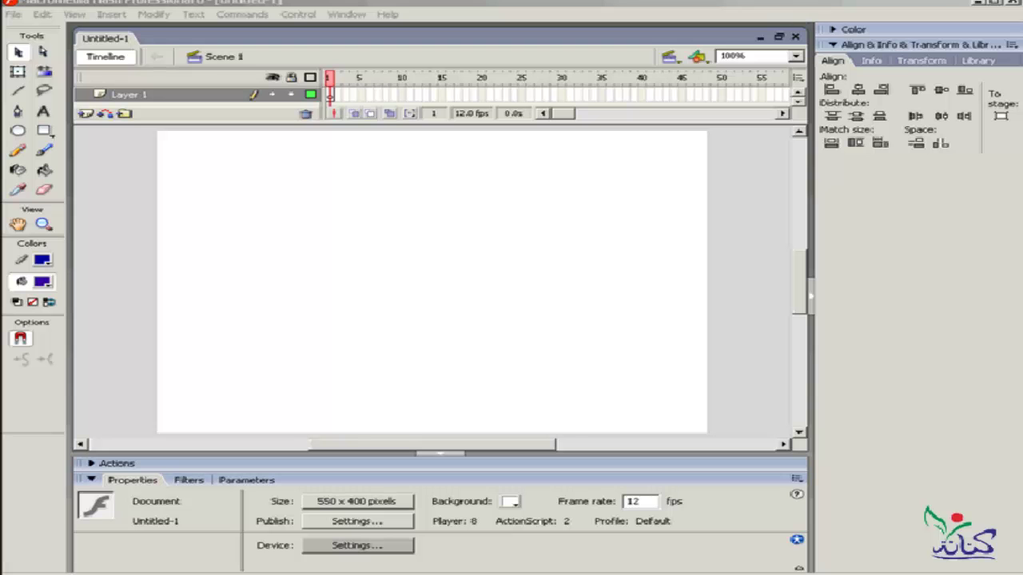
Open Preferences from the Edit menu on the General category and move the dialog up and left
{"action": "left_click", "coordinate": [42, 15]}
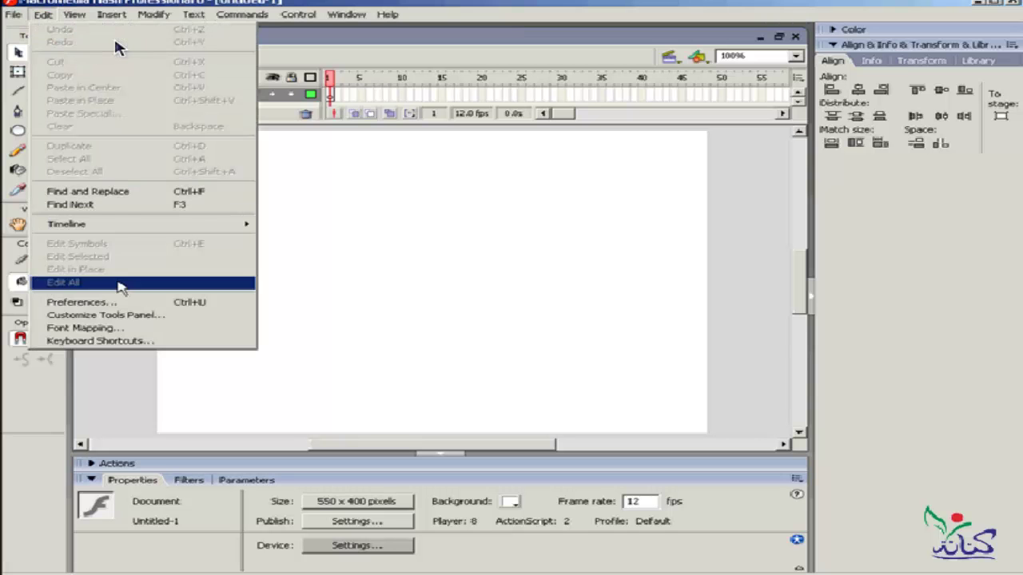
{"action": "left_click", "coordinate": [113, 303]}
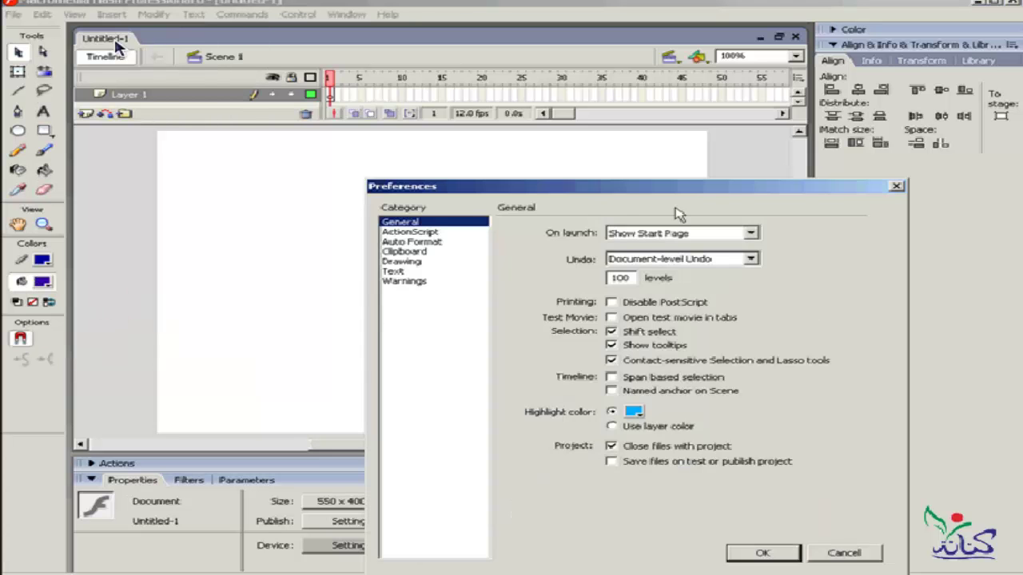
{"action": "mouse_move", "coordinate": [603, 185]}
{"action": "left_mouse_down"}
{"action": "mouse_move", "coordinate": [518, 120]}
{"action": "mouse_move", "coordinate": [505, 73]}
{"action": "left_mouse_up"}
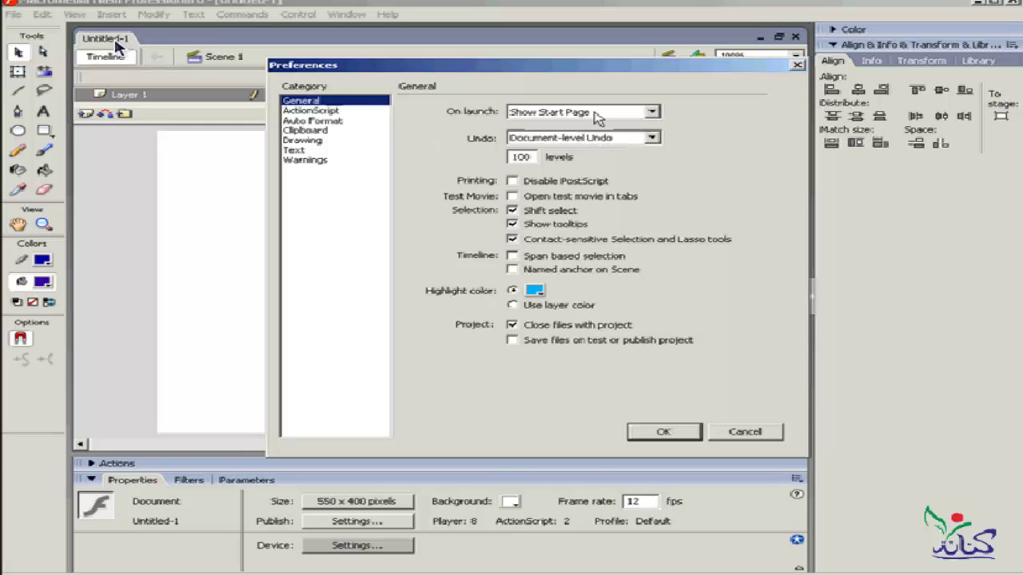
{"action": "left_click", "coordinate": [653, 113]}
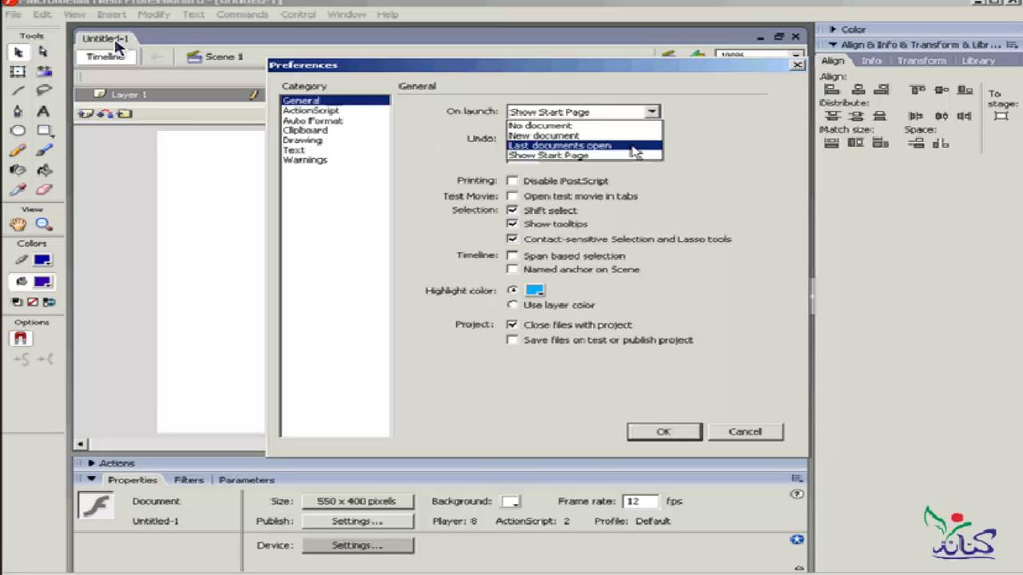
{"action": "left_click", "coordinate": [586, 155]}
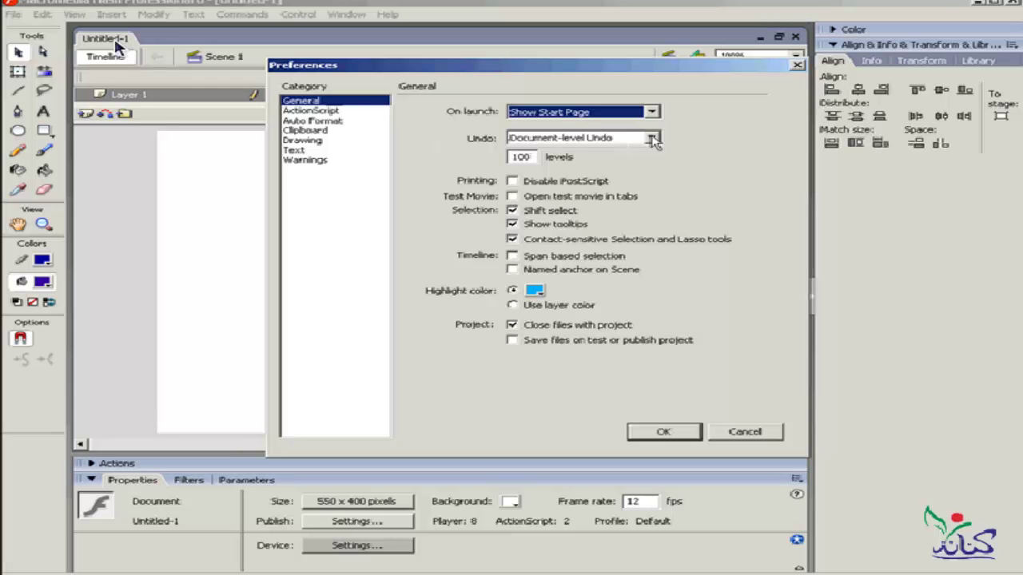
Leave Undo set to Document-level Undo and close Preferences with OK
{"action": "left_click", "coordinate": [652, 139]}
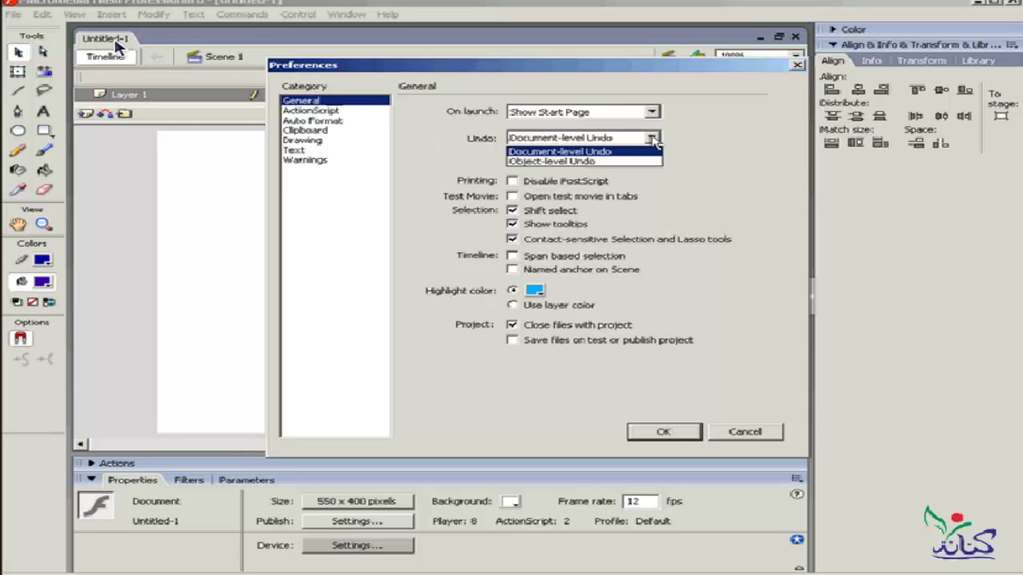
{"action": "left_click", "coordinate": [652, 139]}
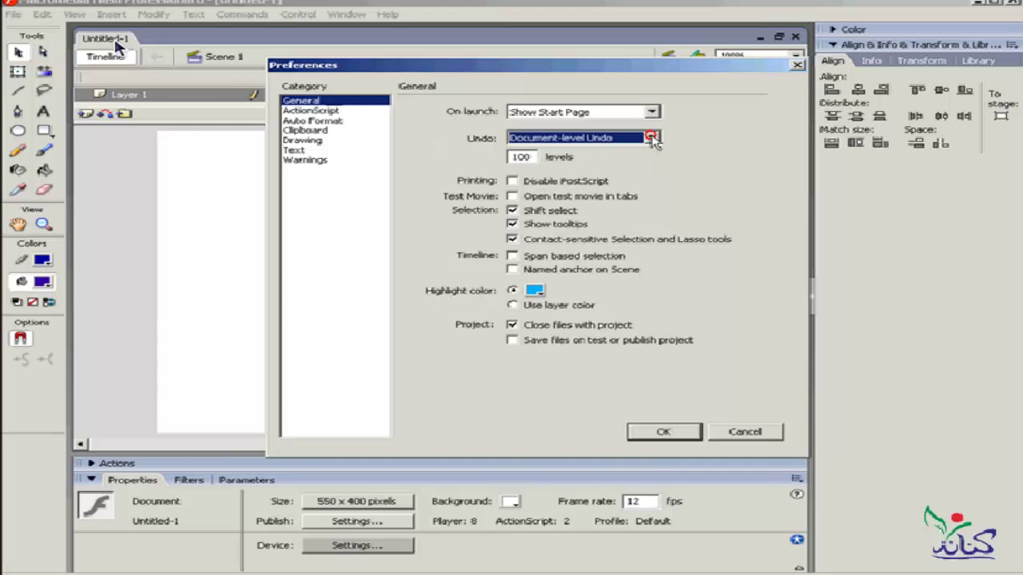
{"action": "left_click", "coordinate": [662, 432]}
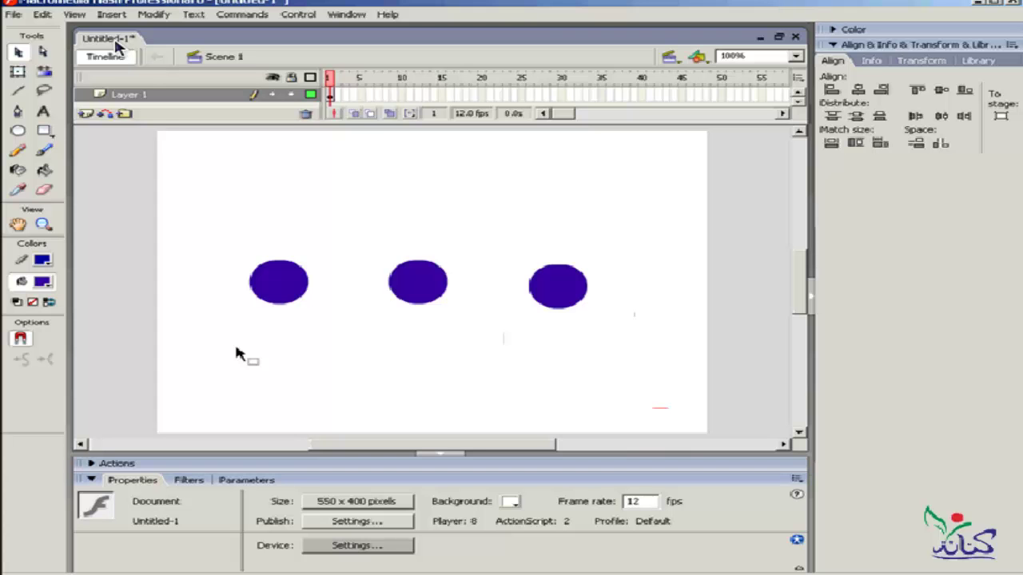
Drag the left, middle and right purple circles up into a row near the stage top
{"action": "left_click", "coordinate": [279, 293]}
{"action": "left_click_drag", "start_coordinate": [276, 287], "coordinate": [280, 212]}
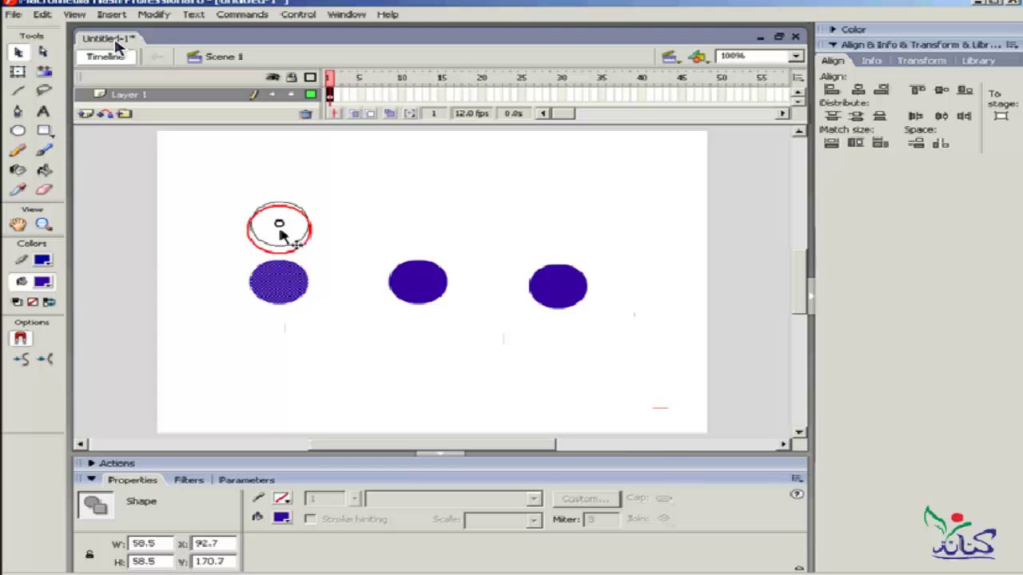
{"action": "left_click", "coordinate": [426, 288]}
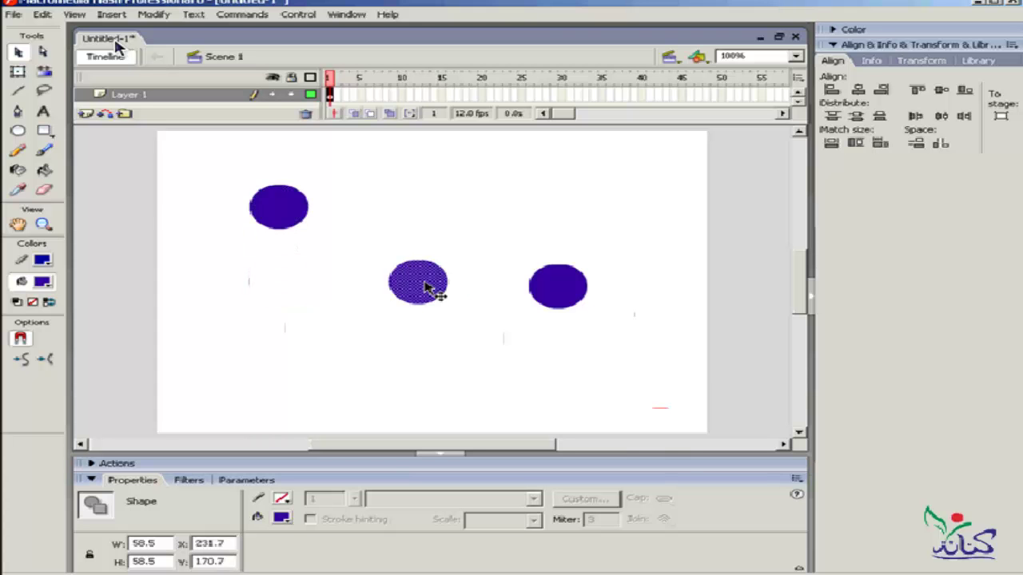
{"action": "left_click_drag", "start_coordinate": [426, 289], "coordinate": [426, 212]}
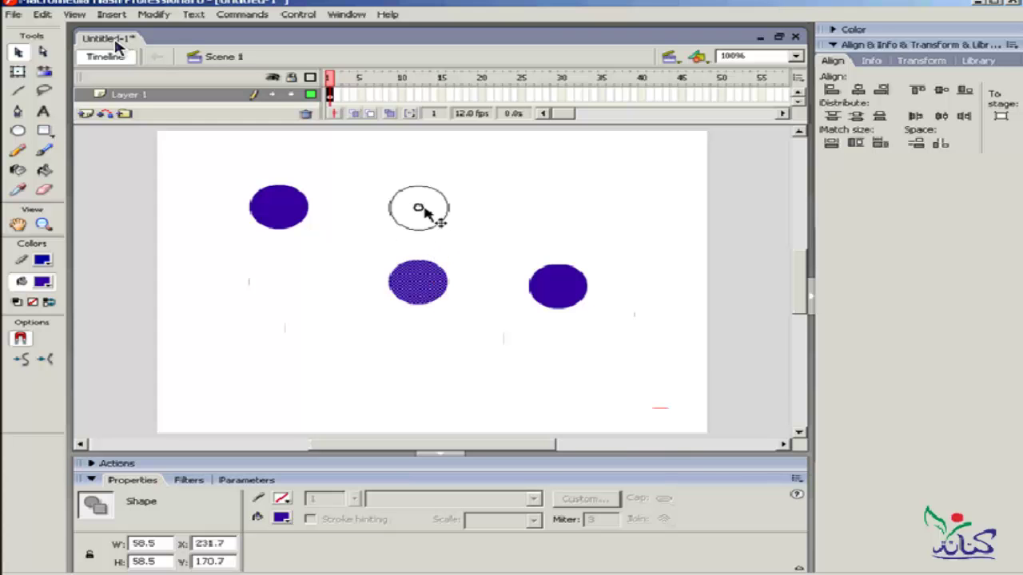
{"action": "left_click", "coordinate": [558, 284]}
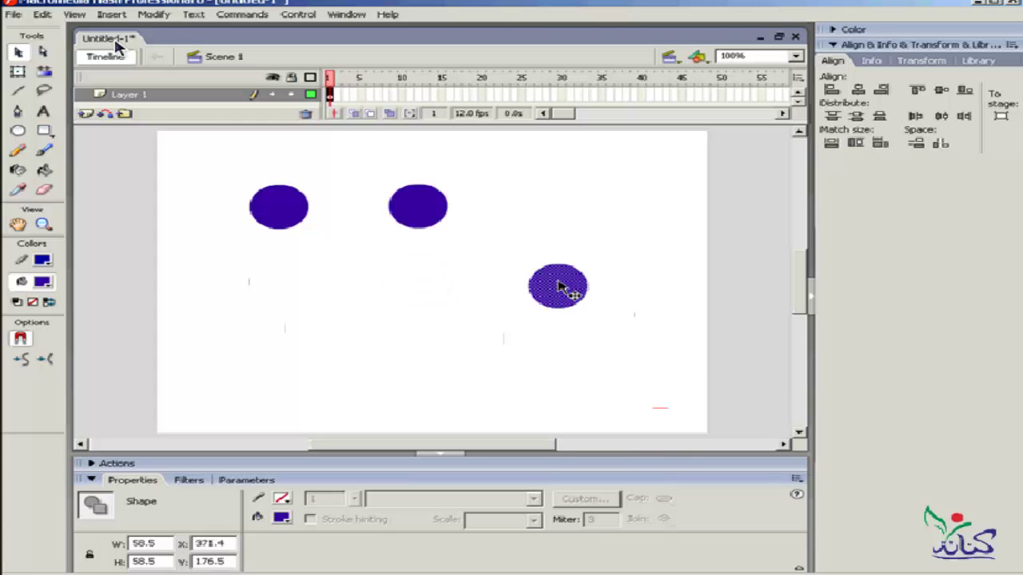
{"action": "left_click_drag", "start_coordinate": [558, 288], "coordinate": [558, 197]}
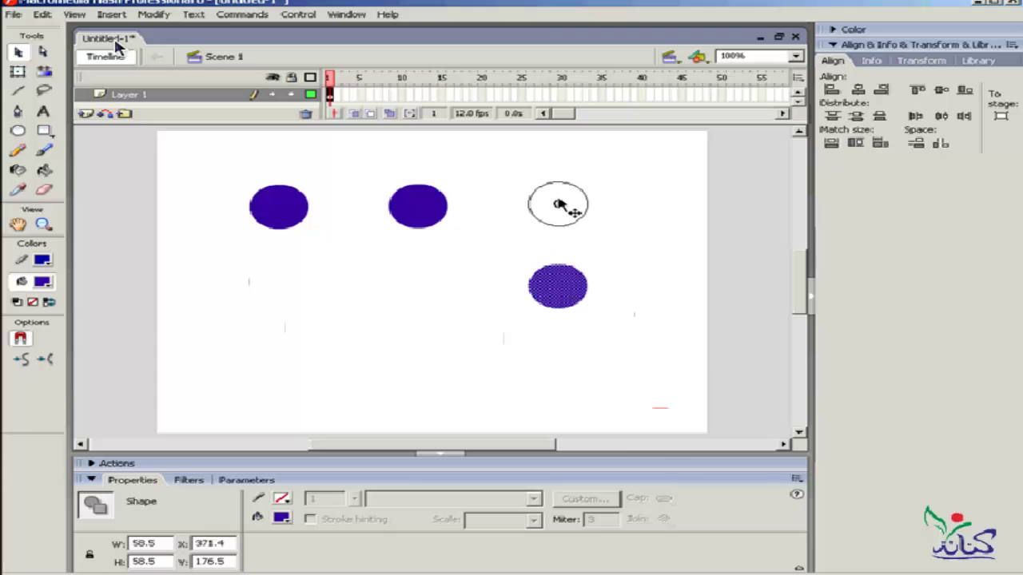
{"action": "left_click", "coordinate": [476, 309]}
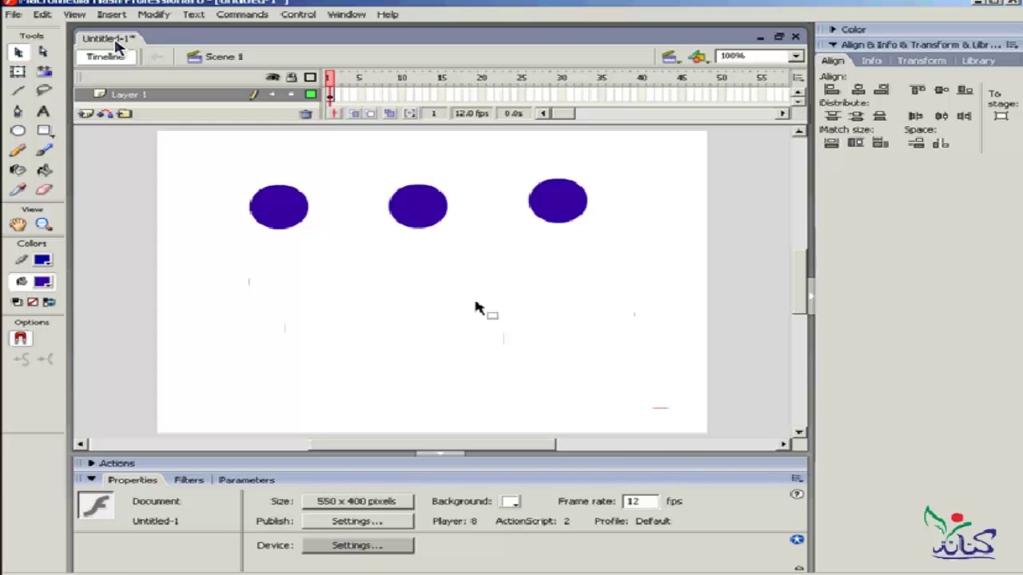
Undo the six circle selections and moves, returning the circles to mid-stage
{"action": "key", "text": "ctrl+z"}
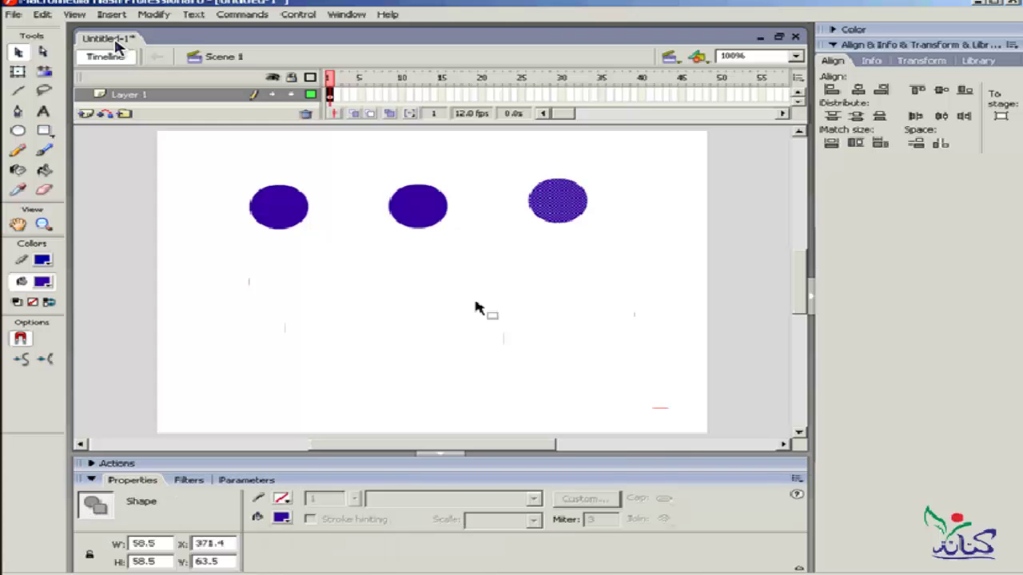
{"action": "key", "text": "ctrl+z"}
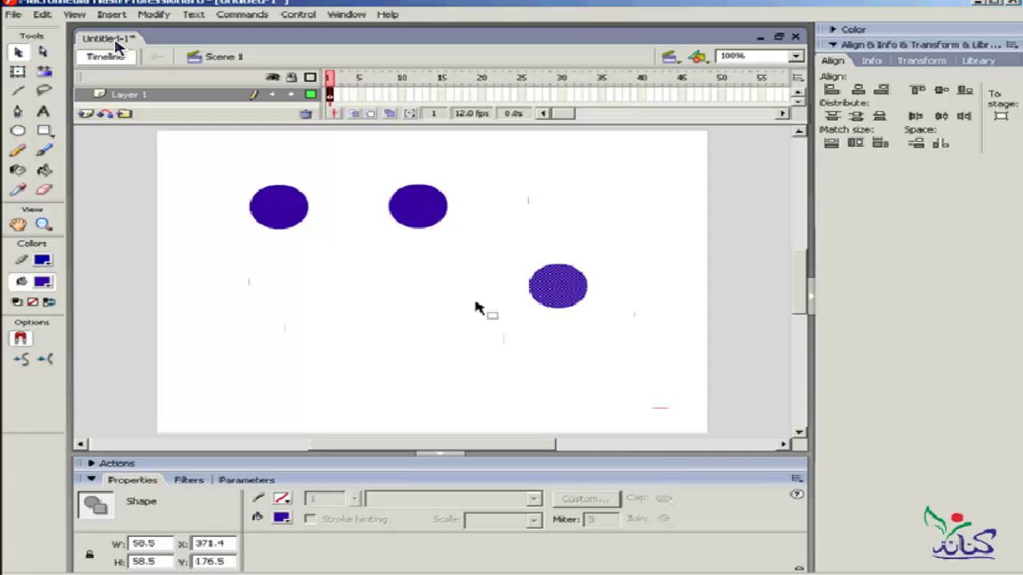
{"action": "key", "text": "ctrl+z"}
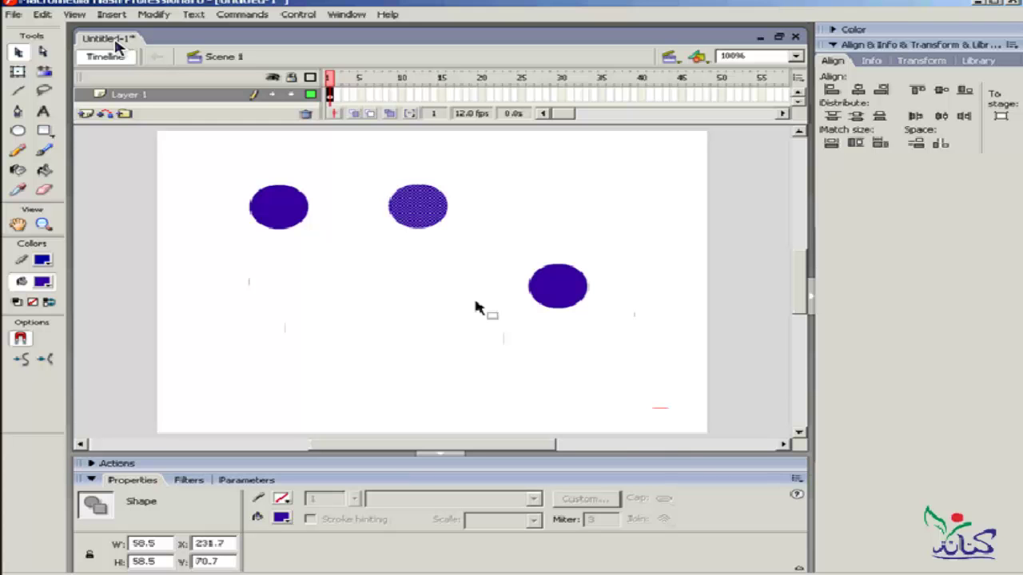
{"action": "key", "text": "ctrl+z"}
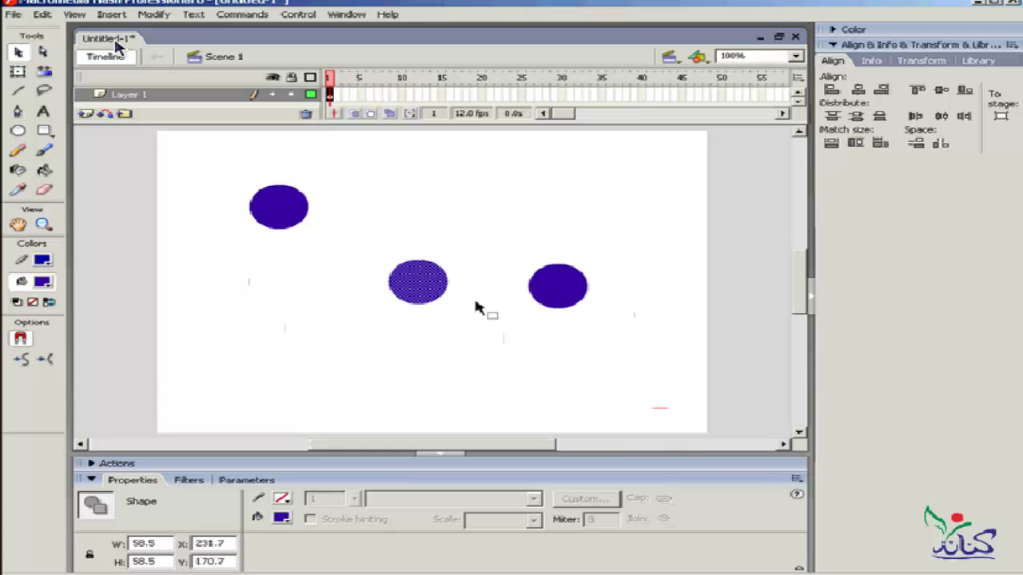
{"action": "key", "text": "ctrl+z"}
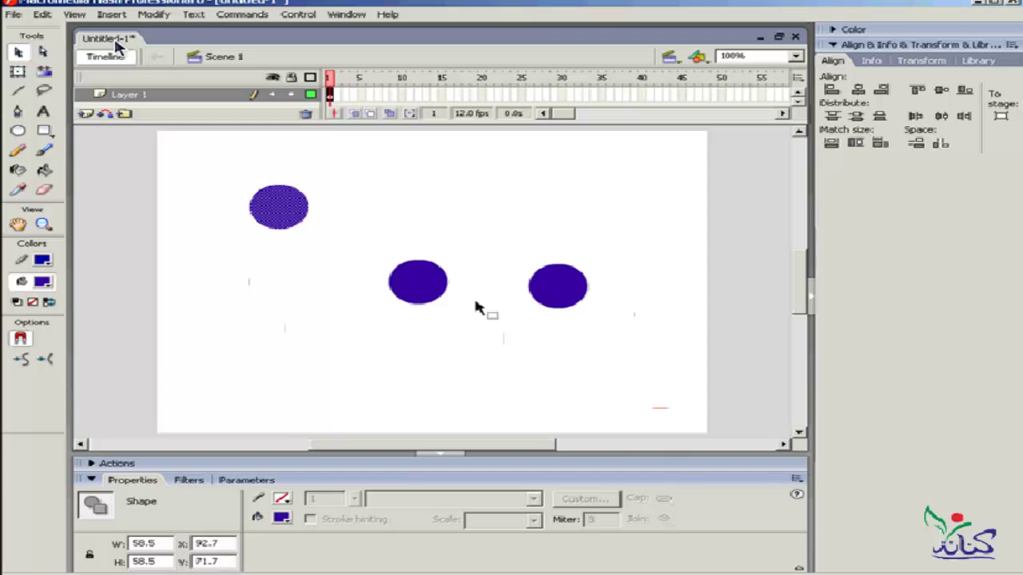
{"action": "key", "text": "ctrl+z"}
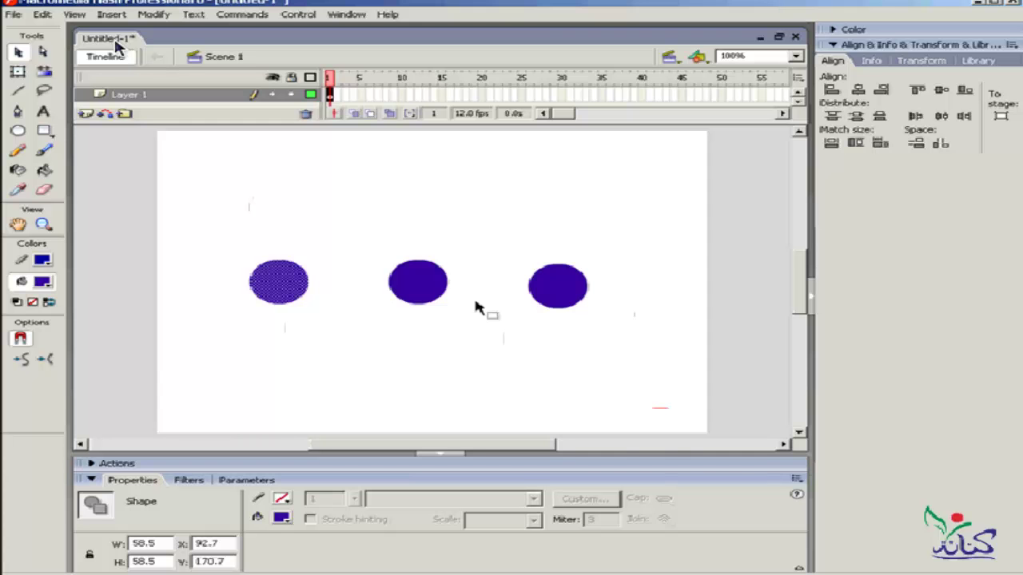
Redo the circle moves so all three sit near the top, and show the Library
{"action": "key", "text": "ctrl+z"}
{"action": "key", "text": "ctrl+z"}
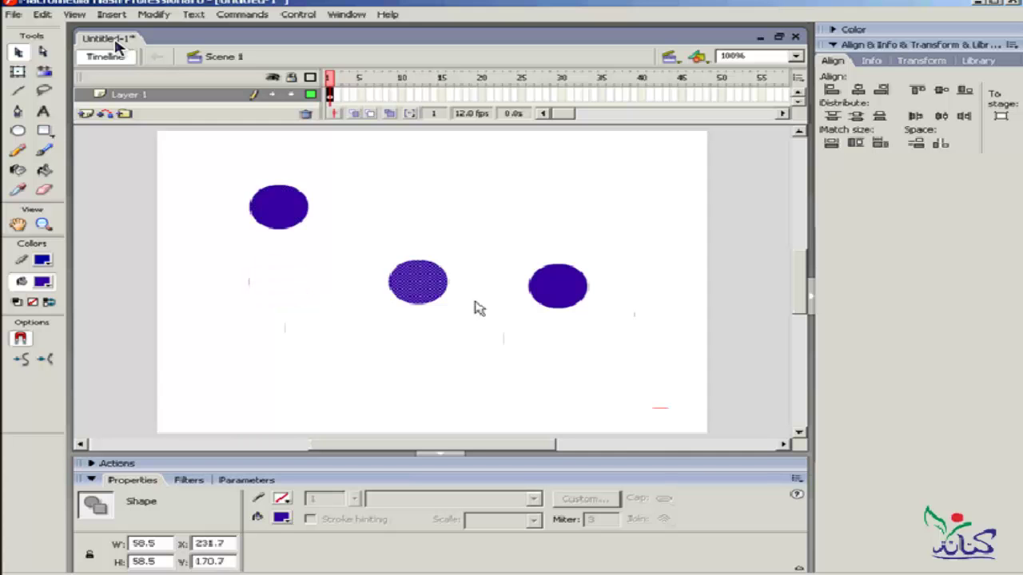
{"action": "key", "text": "ctrl+z"}
{"action": "key", "text": "ctrl+z"}
{"action": "key", "text": "ctrl+z"}
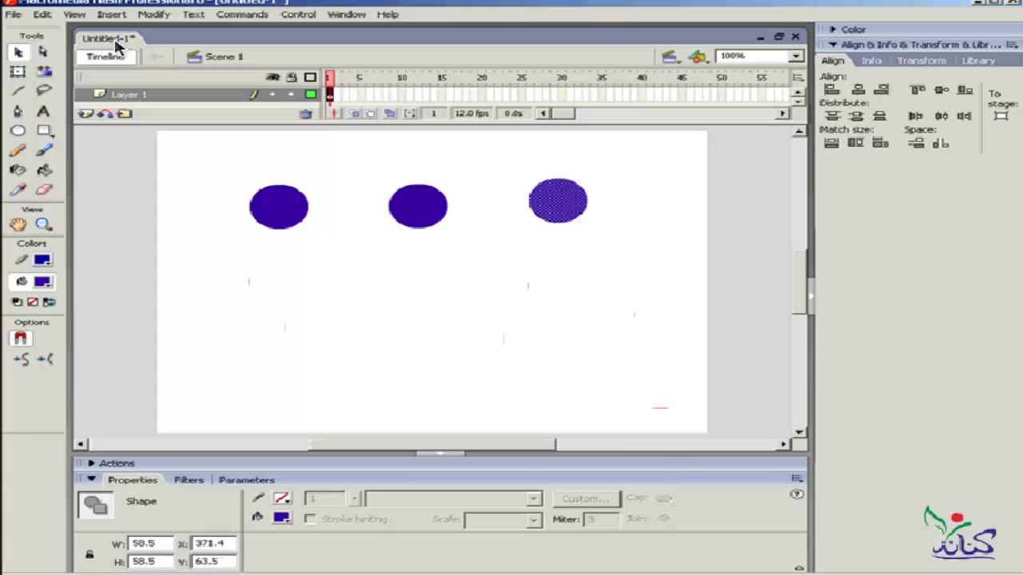
{"action": "key", "text": "ctrl+l"}
Drag a Library movie clip toward the stage, then narrow the Library's Name column
{"action": "mouse_move", "coordinate": [841, 209]}
{"action": "left_mouse_down"}
{"action": "mouse_move", "coordinate": [376, 292]}
{"action": "mouse_move", "coordinate": [489, 309]}
{"action": "left_mouse_up"}
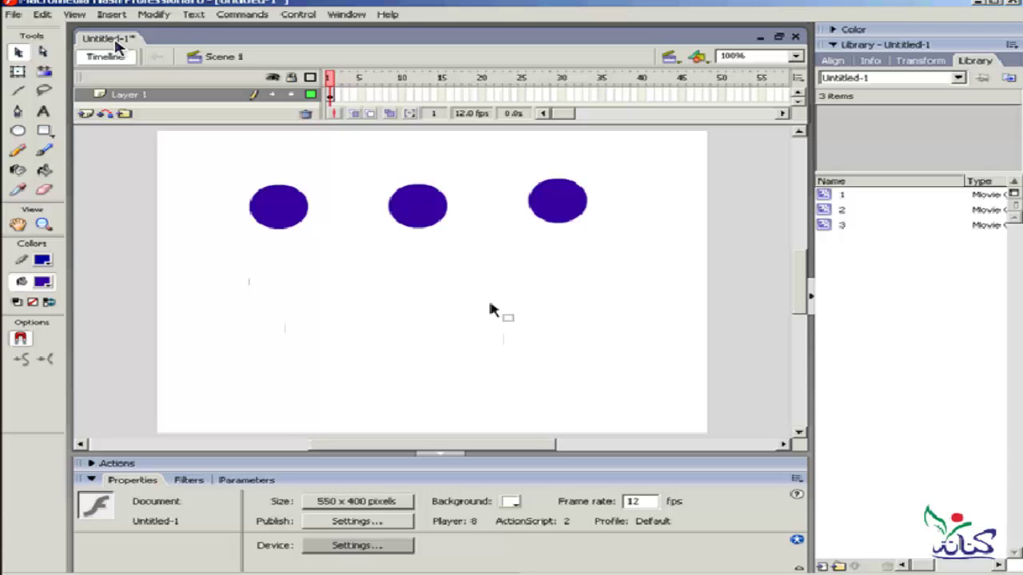
{"action": "left_click_drag", "start_coordinate": [965, 181], "coordinate": [859, 182]}
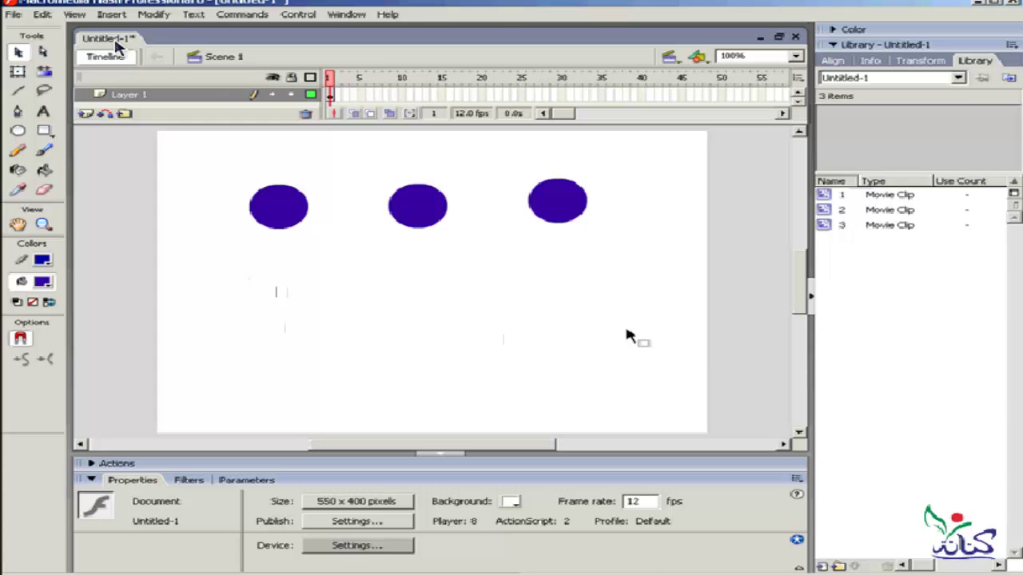
{"action": "key", "text": "ctrl+z"}
{"action": "key", "text": "ctrl+z"}
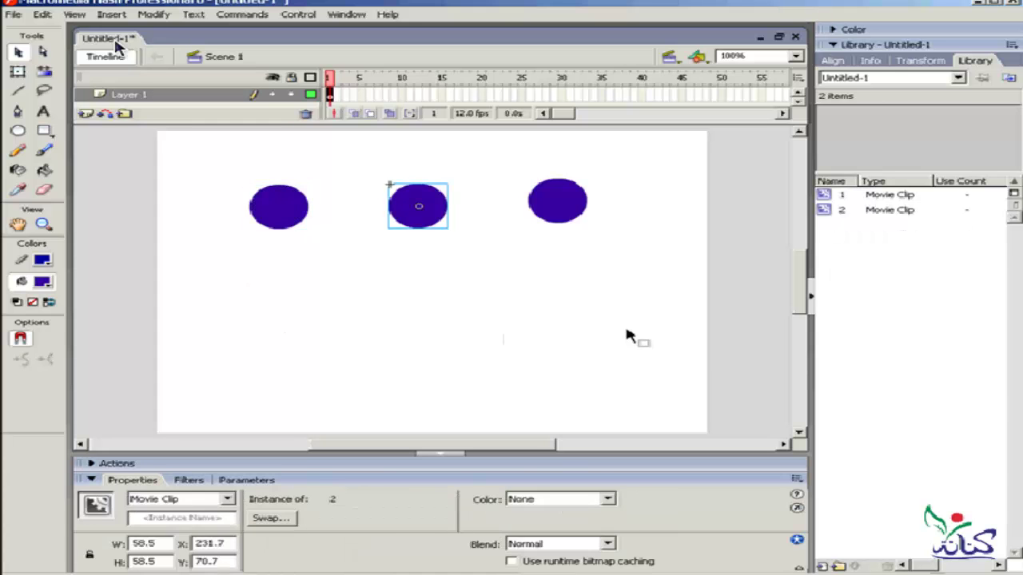
{"action": "key", "text": "ctrl+z"}
{"action": "key", "text": "ctrl+z"}
{"action": "key", "text": "ctrl+z"}
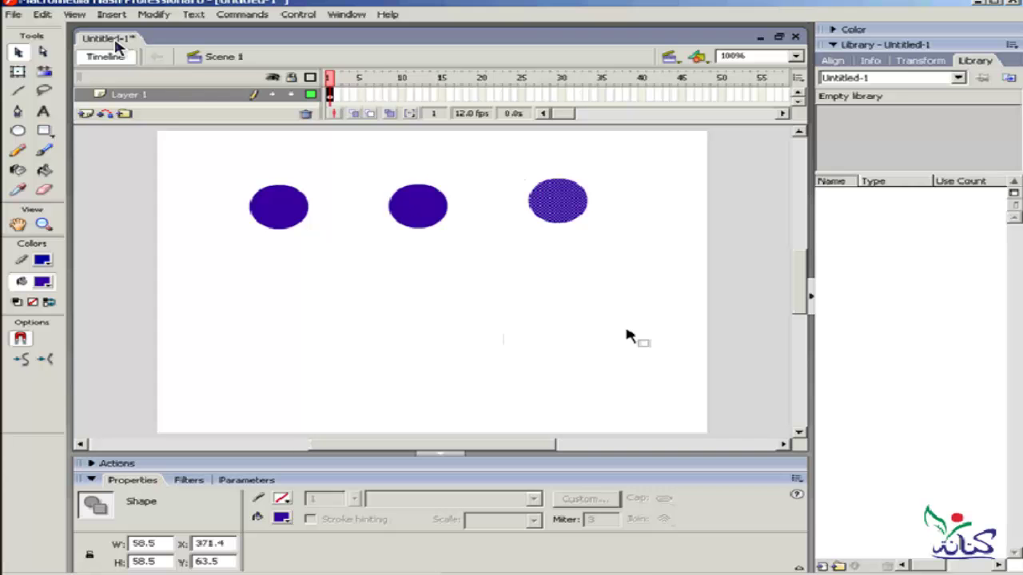
{"action": "key", "text": "ctrl+y"}
{"action": "key", "text": "ctrl+y"}
{"action": "key", "text": "ctrl+y"}
{"action": "key", "text": "ctrl+y"}
{"action": "key", "text": "ctrl+y"}
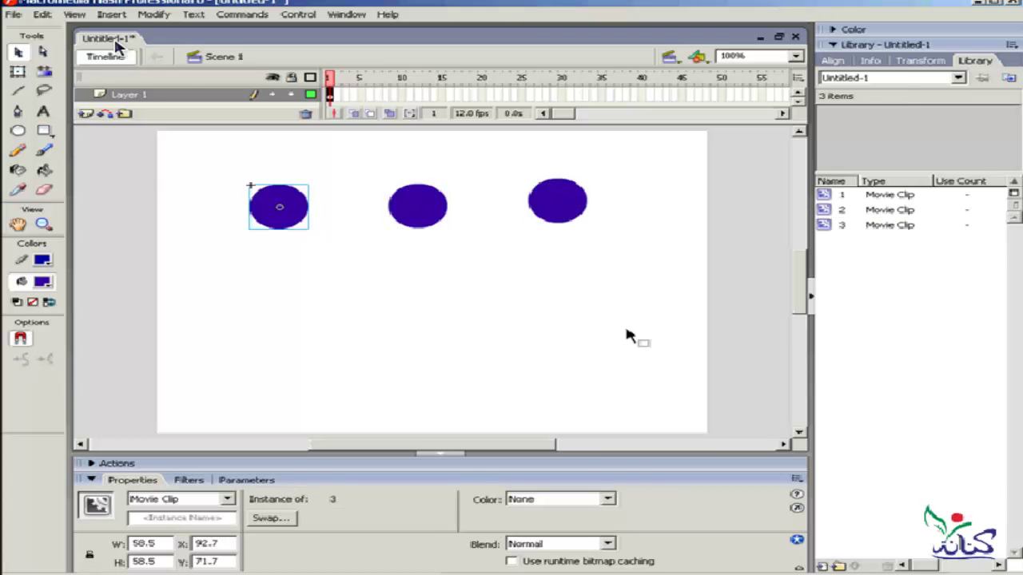
{"action": "left_click", "coordinate": [628, 335]}
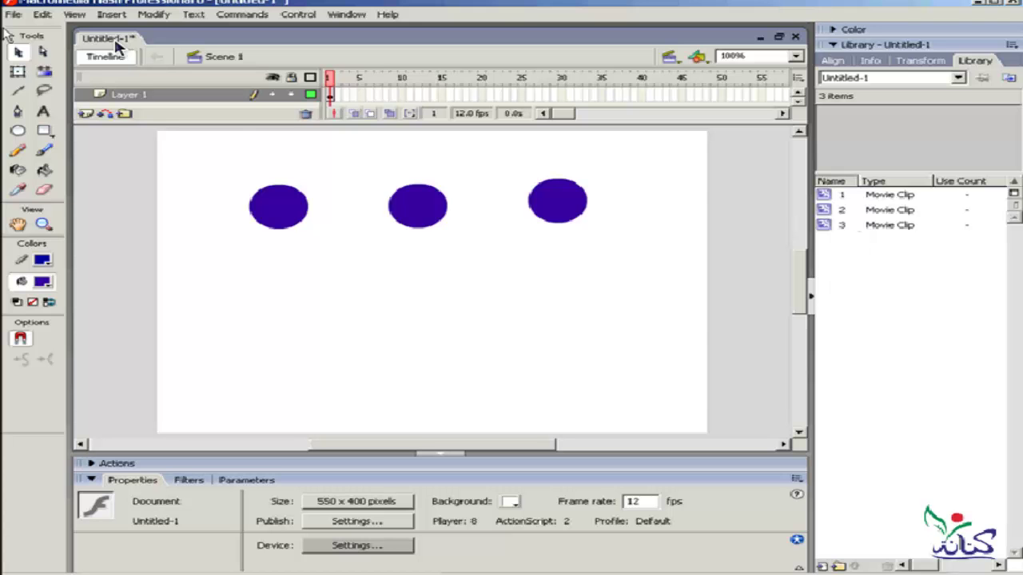
Switch the Undo preference to Object-level Undo, accepting the undo-history warning
{"action": "left_click", "coordinate": [41, 14]}
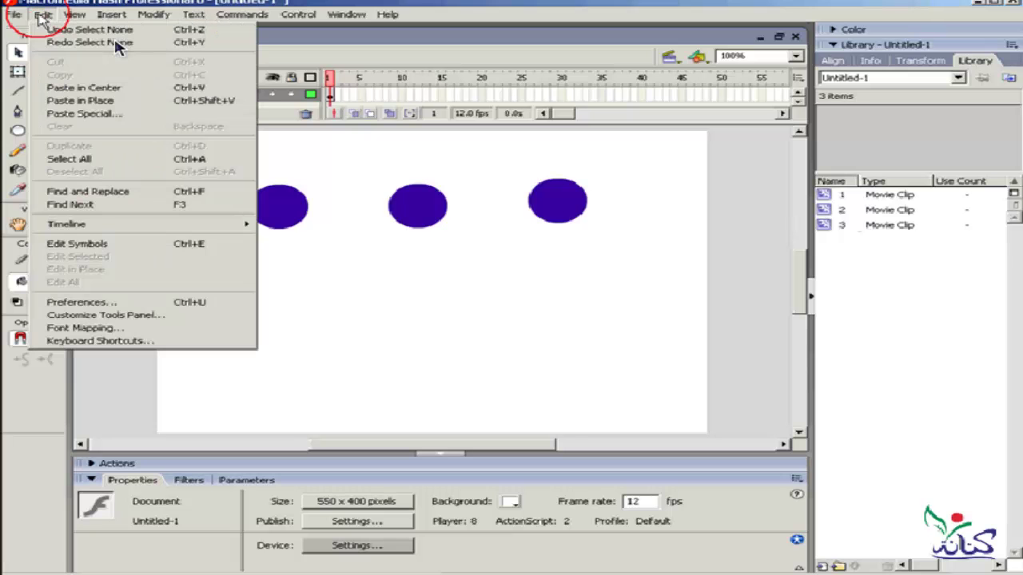
{"action": "left_click", "coordinate": [228, 304]}
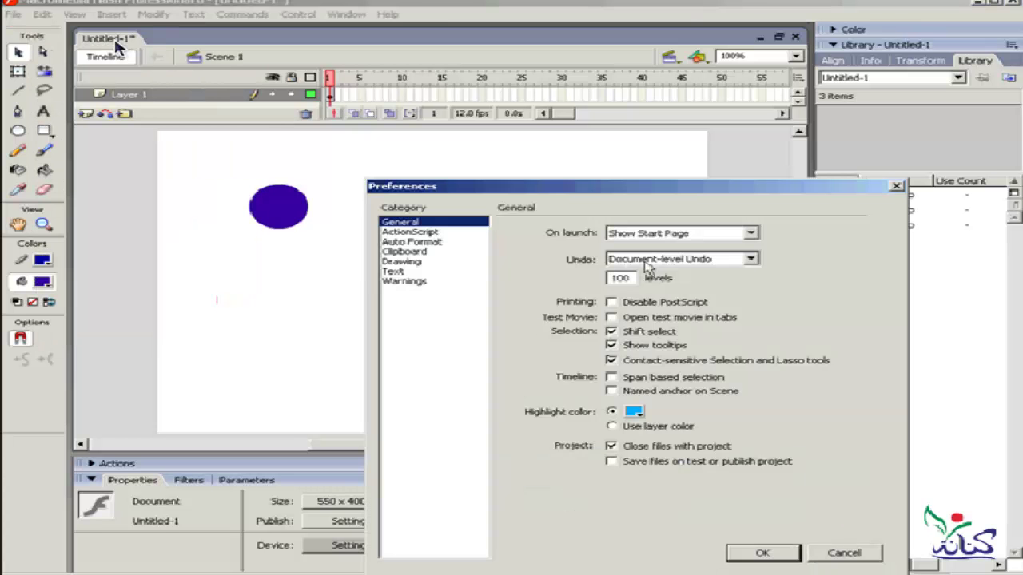
{"action": "left_click", "coordinate": [750, 258]}
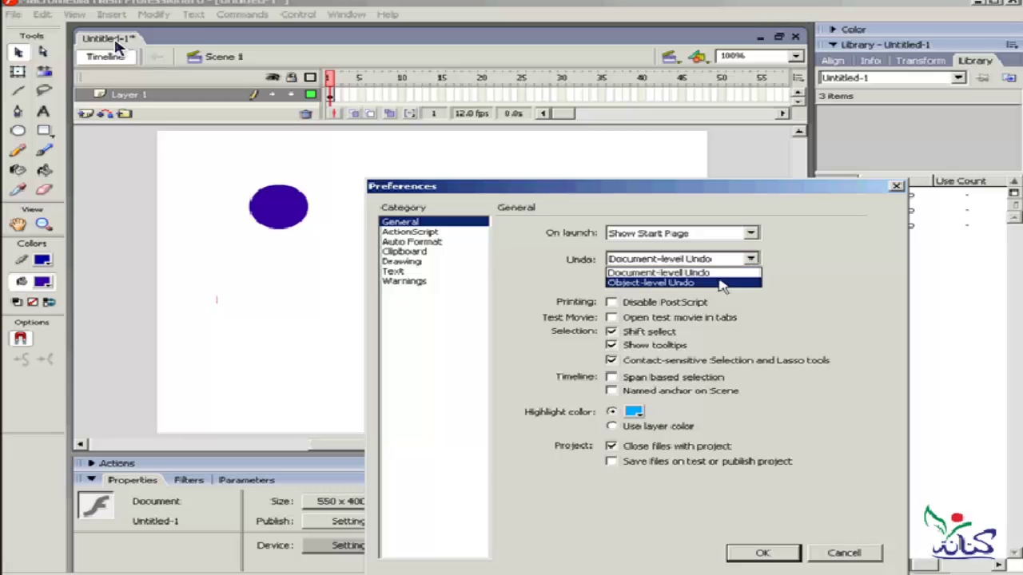
{"action": "left_click", "coordinate": [722, 285]}
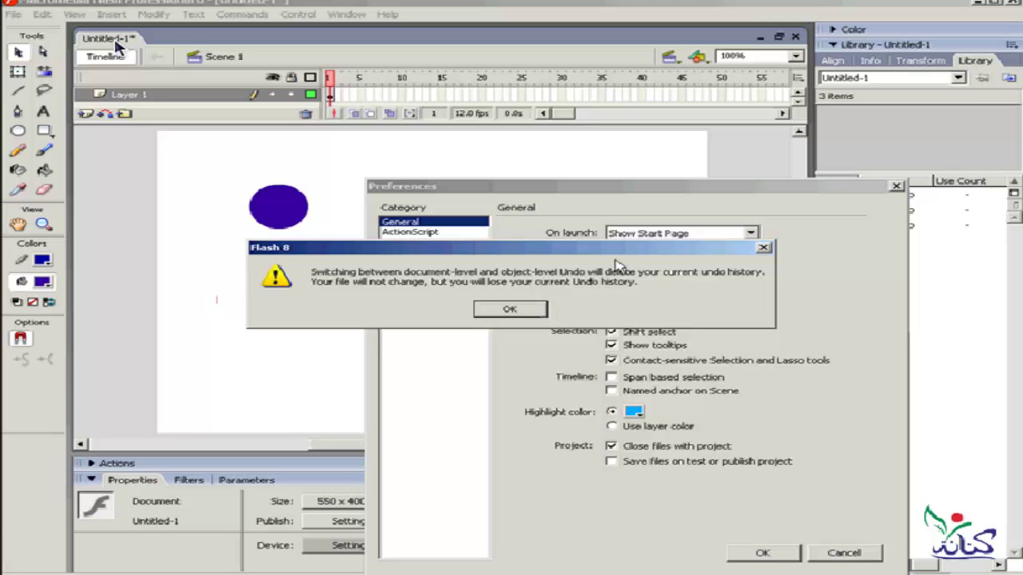
{"action": "left_click", "coordinate": [482, 311]}
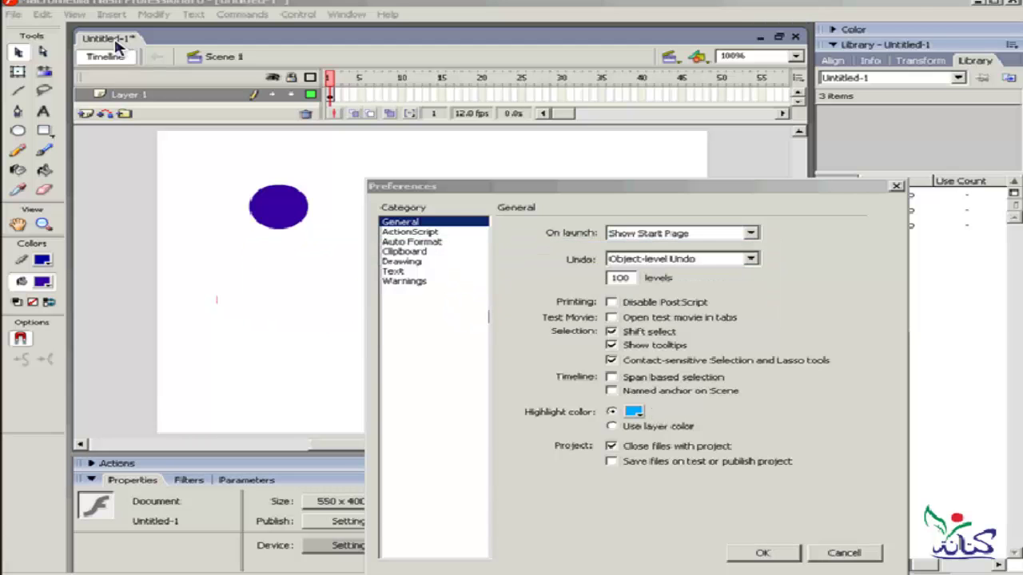
{"action": "left_click", "coordinate": [766, 553]}
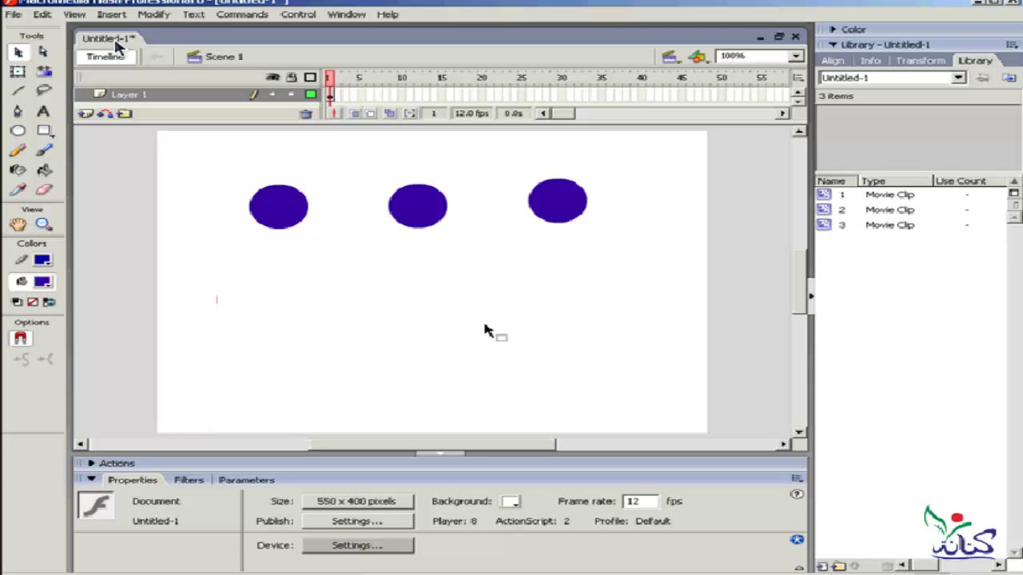
{"action": "left_click_drag", "start_coordinate": [557, 202], "coordinate": [557, 295]}
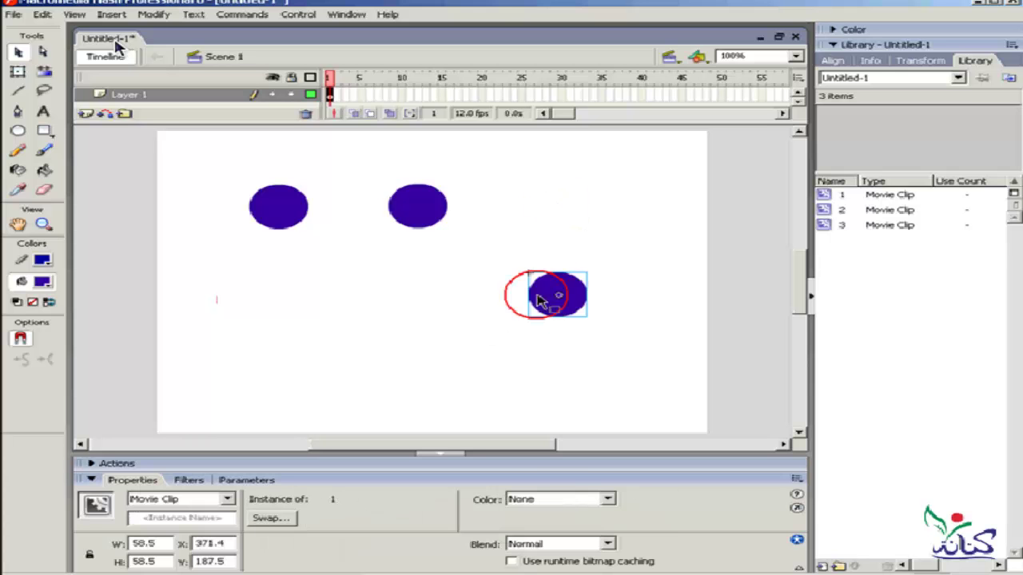
{"action": "left_click_drag", "start_coordinate": [419, 309], "coordinate": [417, 308]}
{"action": "left_click_drag", "start_coordinate": [279, 217], "coordinate": [280, 293]}
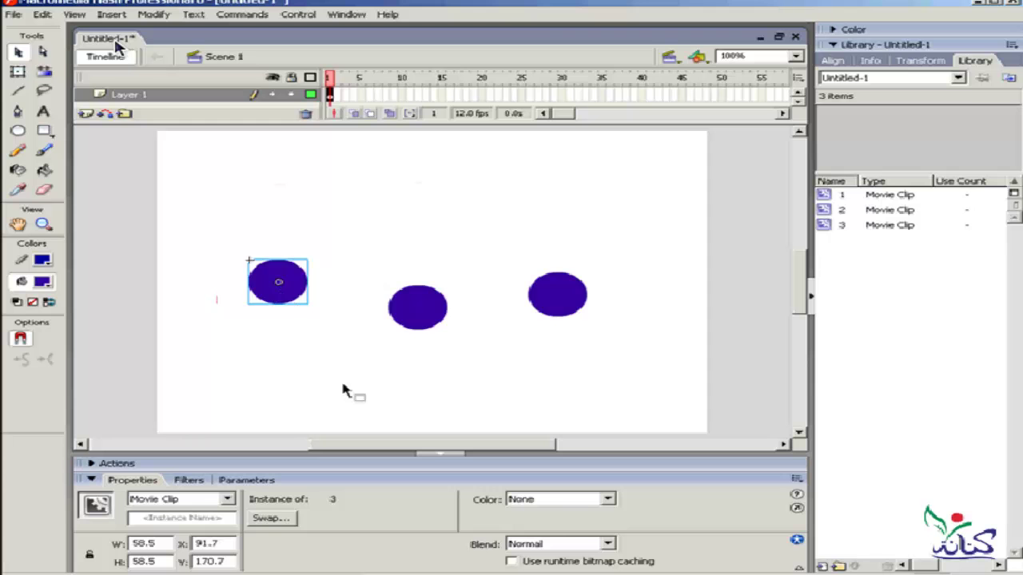
{"action": "key", "text": "ctrl+z"}
{"action": "key", "text": "ctrl+z"}
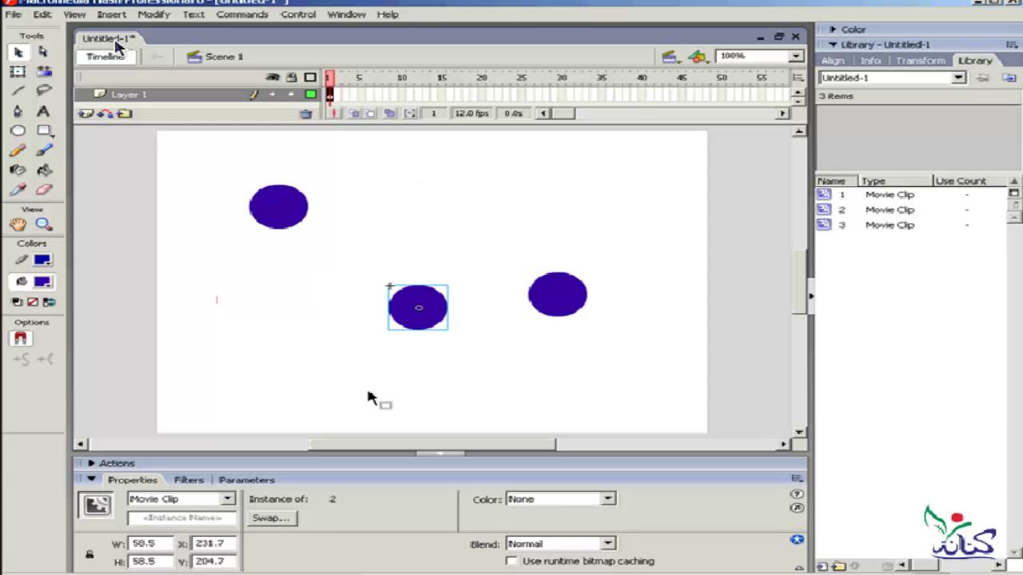
{"action": "key", "text": "ctrl+z"}
{"action": "key", "text": "ctrl+z"}
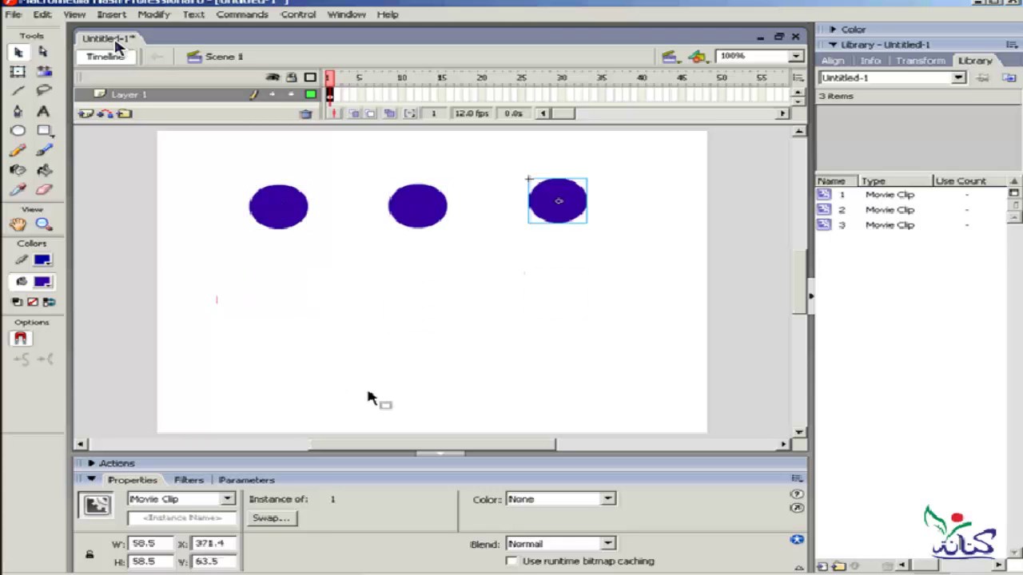
{"action": "left_click", "coordinate": [343, 390]}
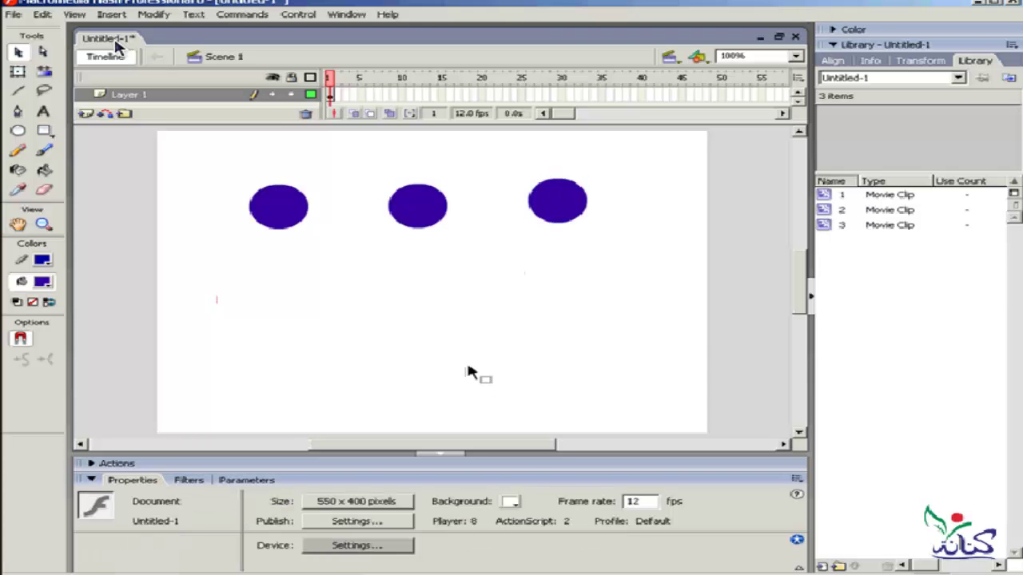
Open the right purple circle's movie clip for editing in place and select its shape
{"action": "left_click", "coordinate": [572, 198]}
{"action": "double_click", "coordinate": [572, 197]}
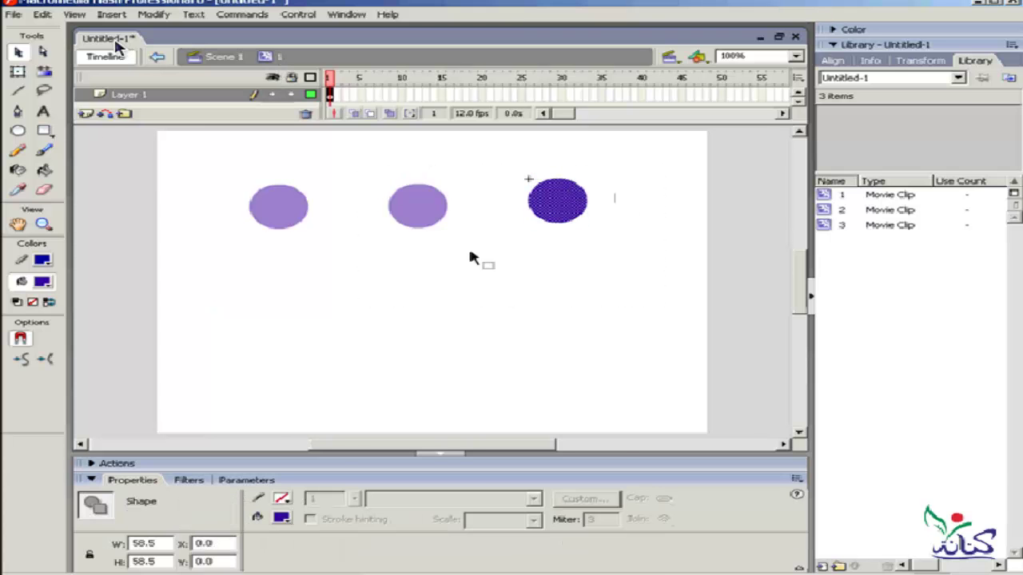
{"action": "left_click", "coordinate": [431, 302]}
{"action": "left_click", "coordinate": [576, 210]}
Draw a white, outline-free oval inside the circle and return to Scene 1
{"action": "left_click", "coordinate": [19, 131]}
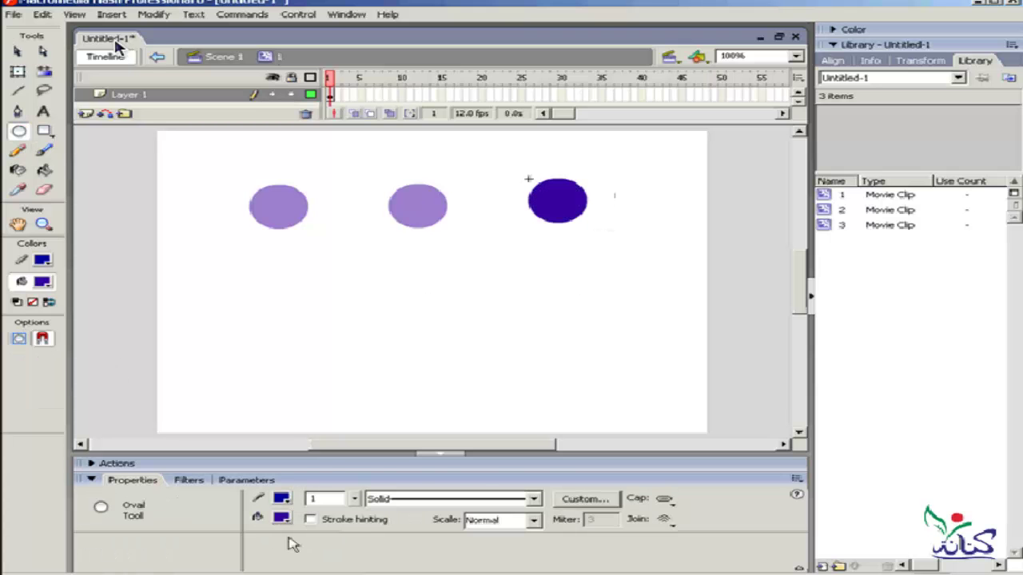
{"action": "left_click", "coordinate": [282, 499]}
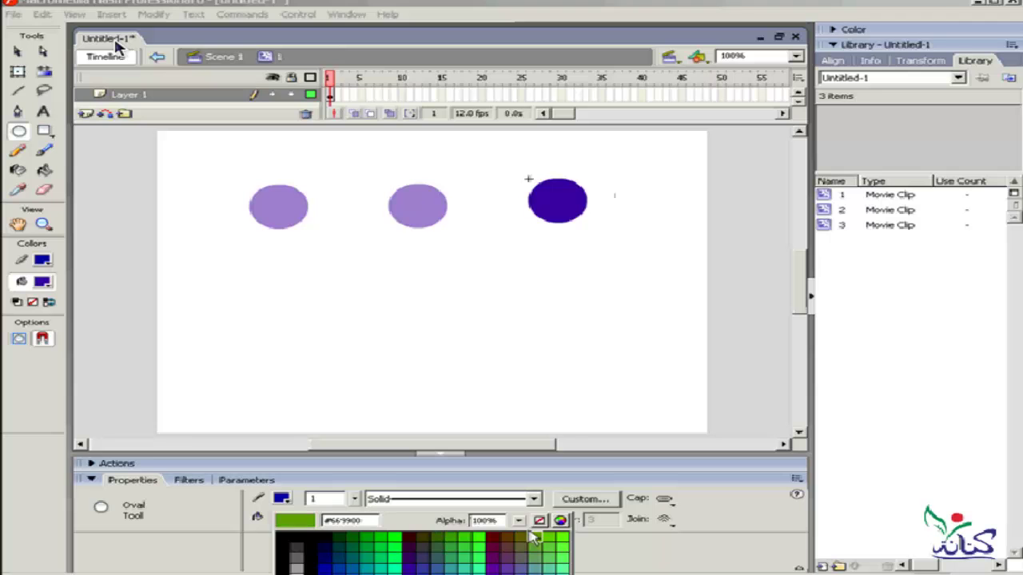
{"action": "left_click", "coordinate": [527, 516]}
{"action": "left_click", "coordinate": [282, 518]}
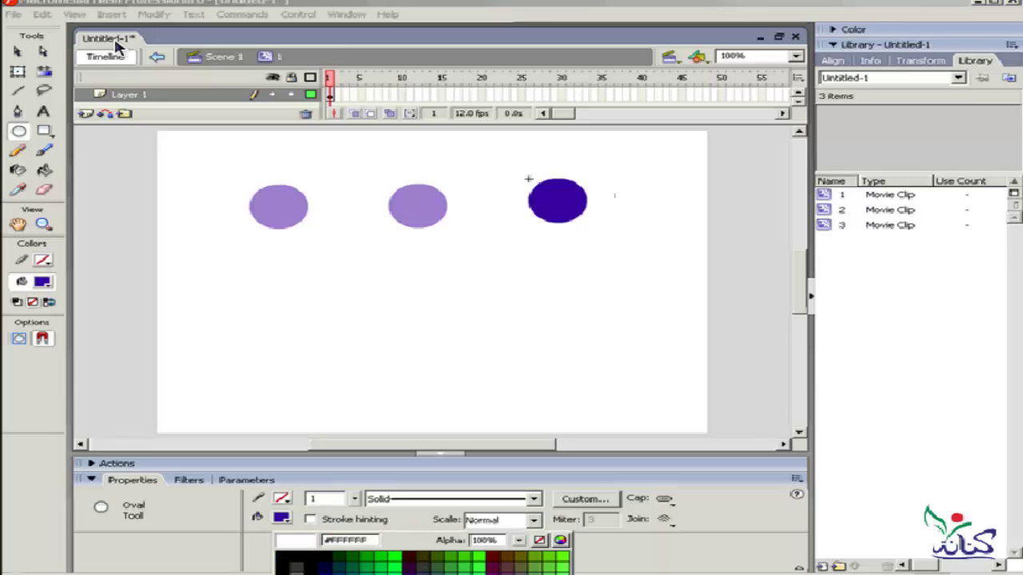
{"action": "left_click", "coordinate": [279, 572]}
{"action": "left_click_drag", "start_coordinate": [566, 193], "coordinate": [540, 211]}
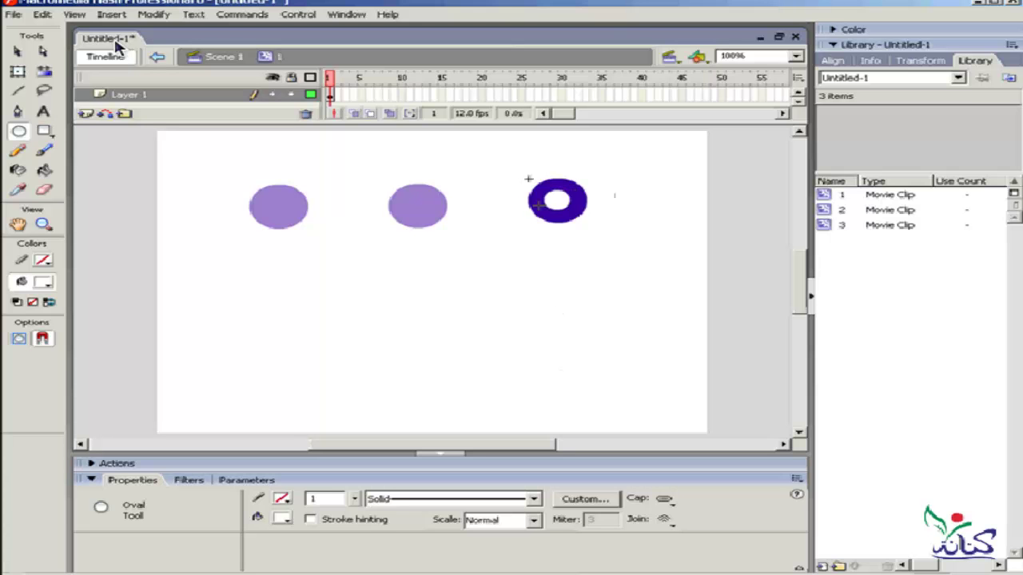
{"action": "left_click", "coordinate": [219, 57]}
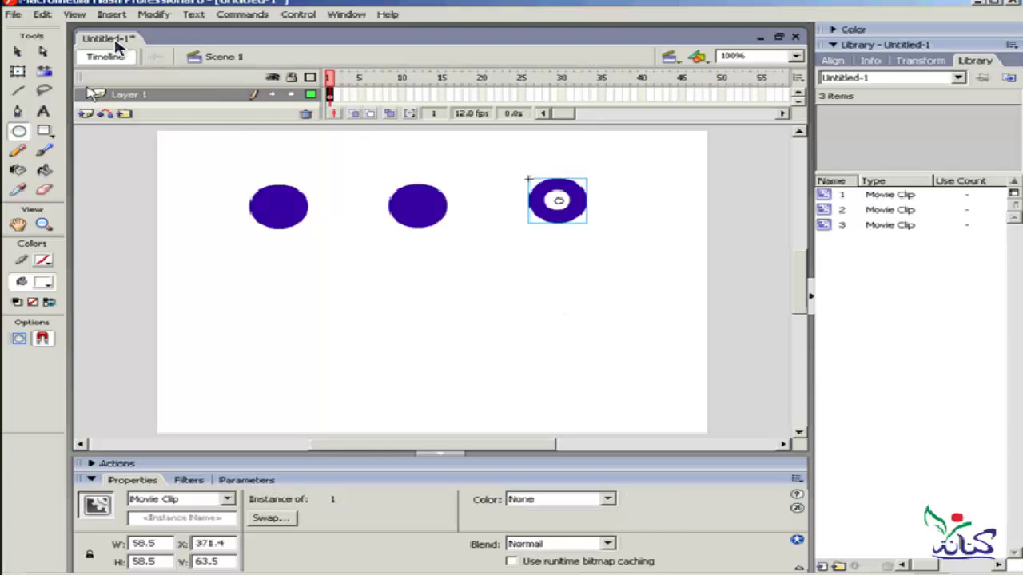
Edit the middle clip in place, draw a white square inside it, and return to Scene 1
{"action": "key", "text": "v"}
{"action": "double_click", "coordinate": [434, 211]}
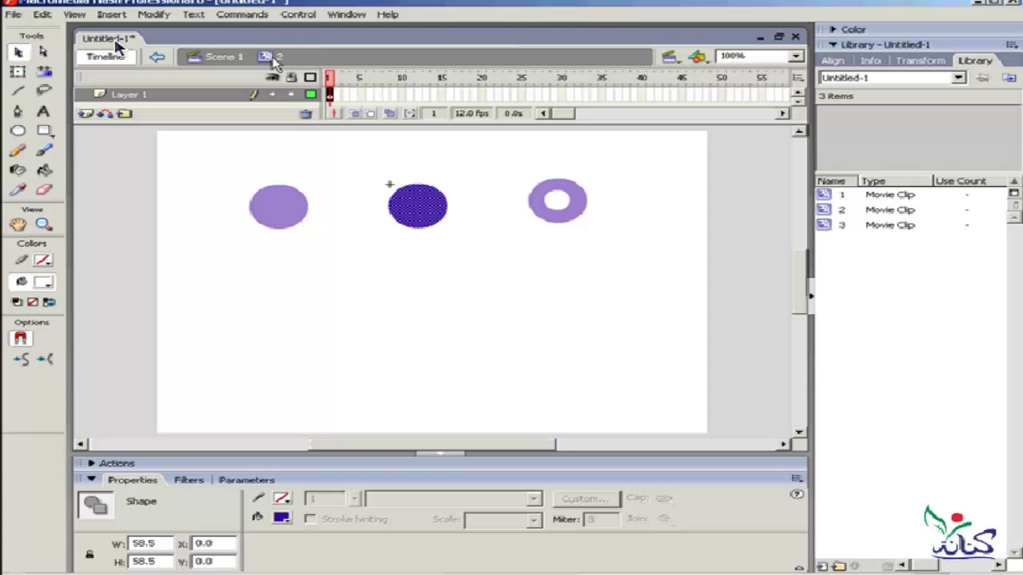
{"action": "key", "text": "r"}
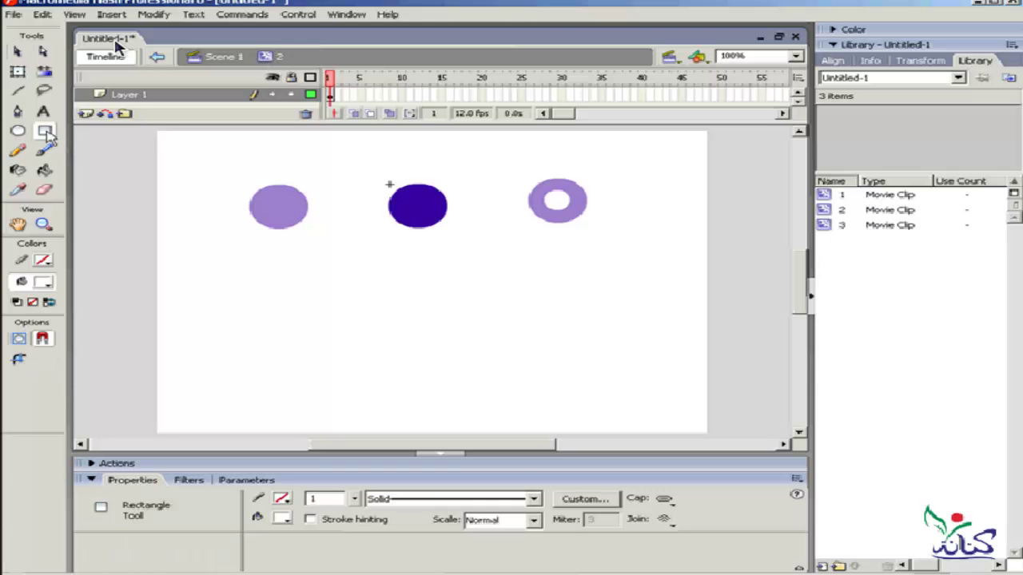
{"action": "left_click_drag", "start_coordinate": [433, 196], "coordinate": [402, 216]}
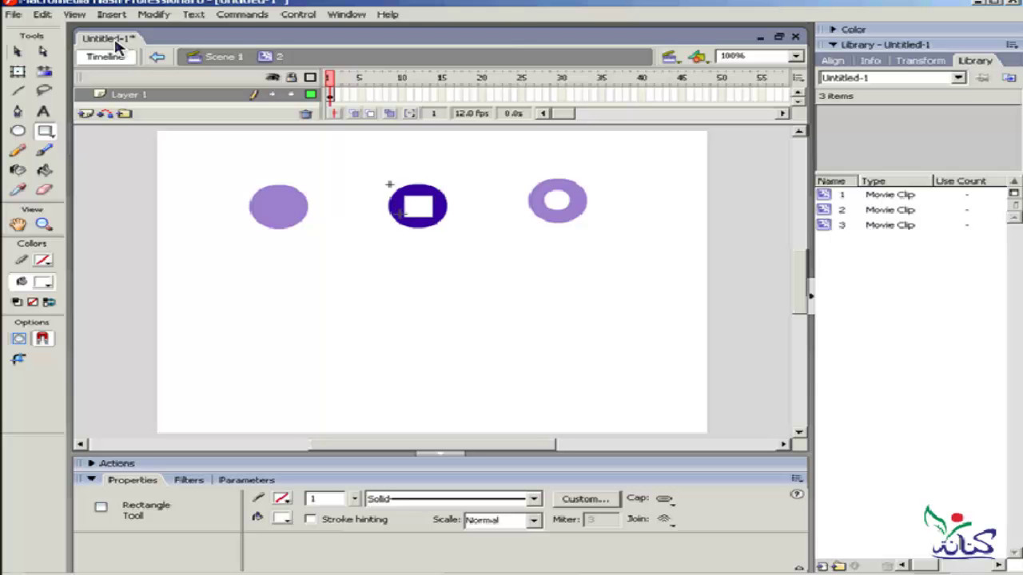
{"action": "left_click", "coordinate": [214, 58]}
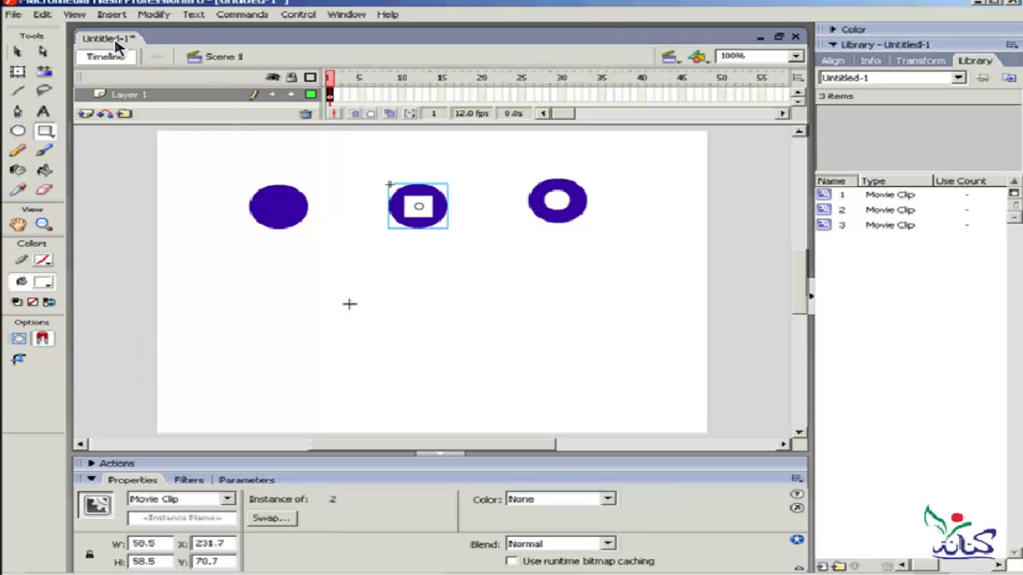
{"action": "key", "text": "v"}
{"action": "left_click", "coordinate": [579, 295]}
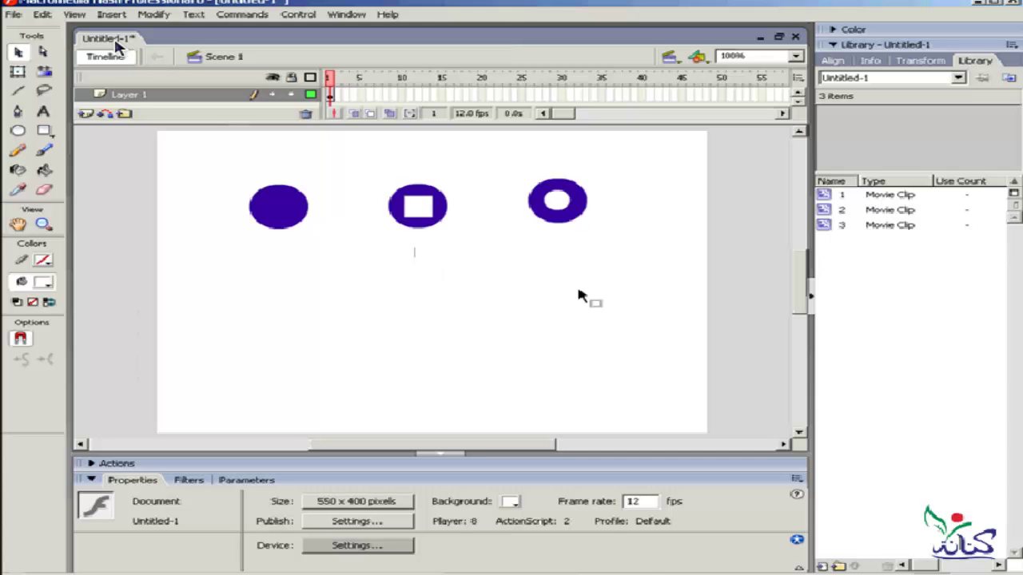
{"action": "key", "text": "ctrl+z"}
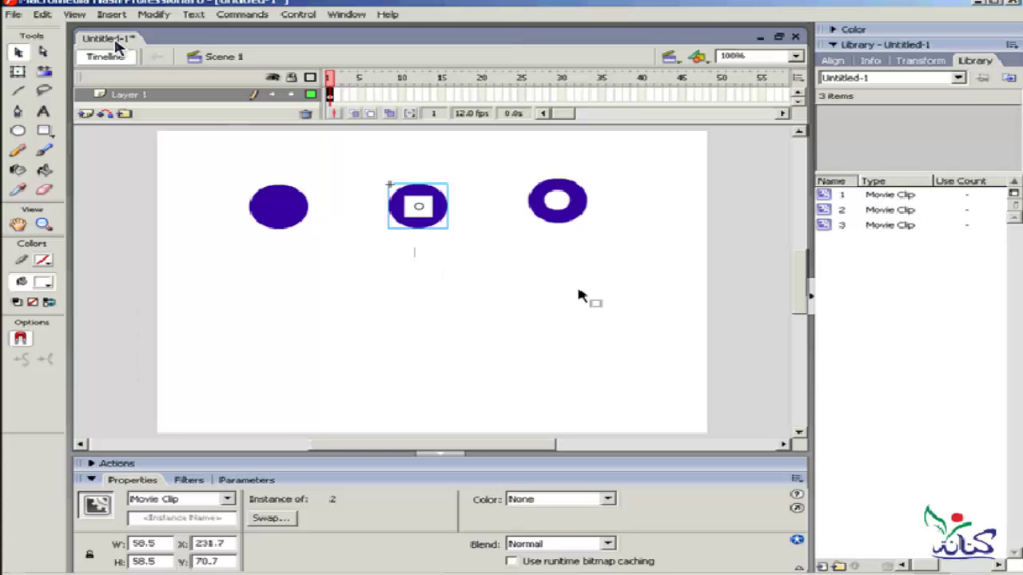
{"action": "key", "text": "ctrl+z"}
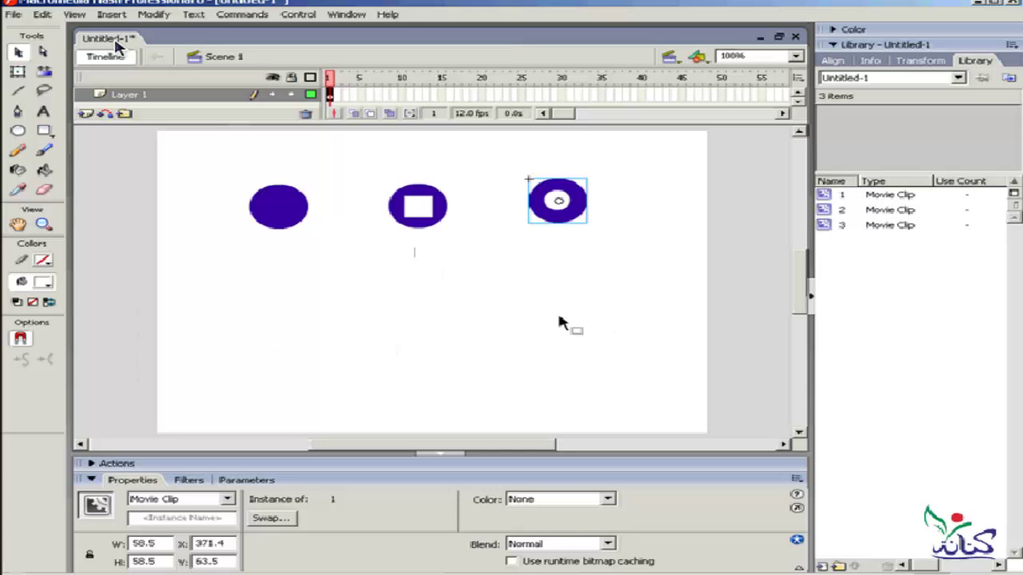
{"action": "left_click", "coordinate": [535, 313]}
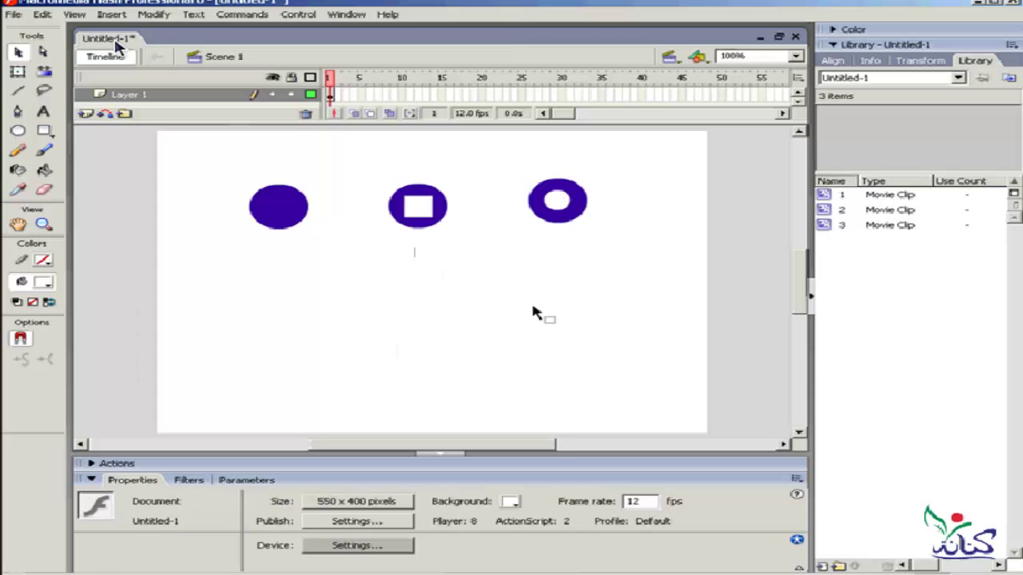
Edit the right ring clip, select its shape, return to Scene 1, and open the Edit menu
{"action": "double_click", "coordinate": [560, 219]}
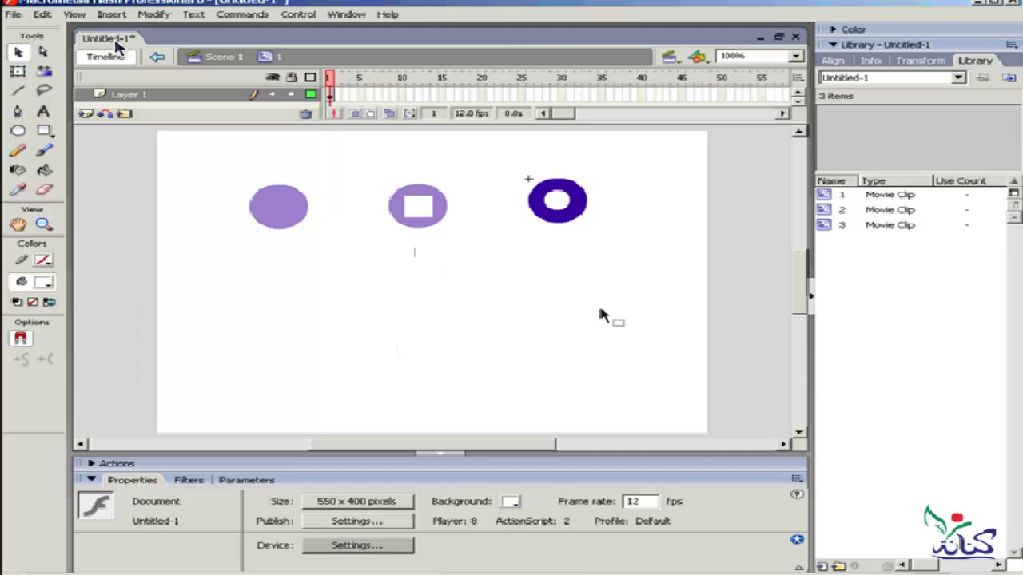
{"action": "key", "text": "ctrl+a"}
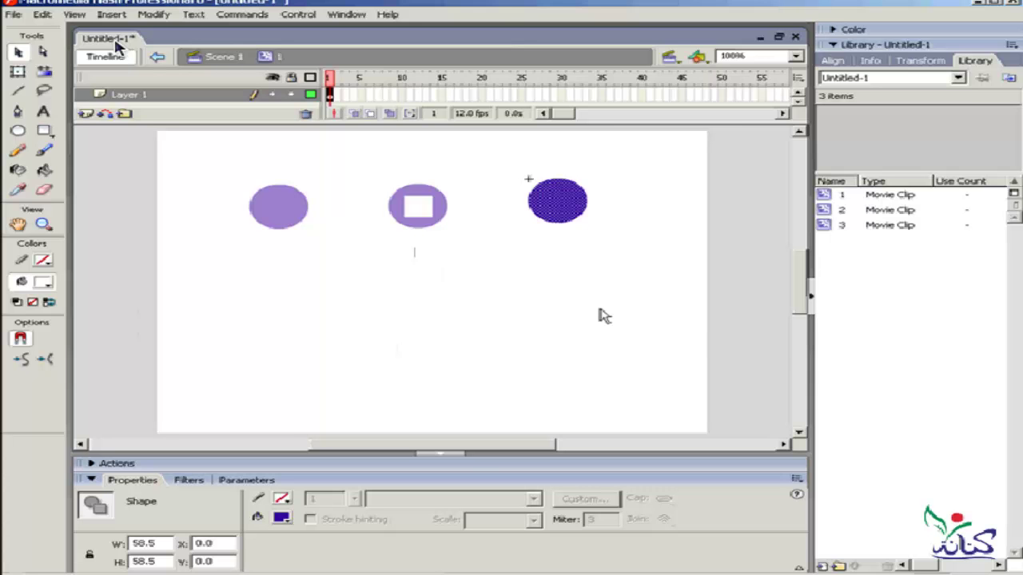
{"action": "key", "text": "ctrl+e"}
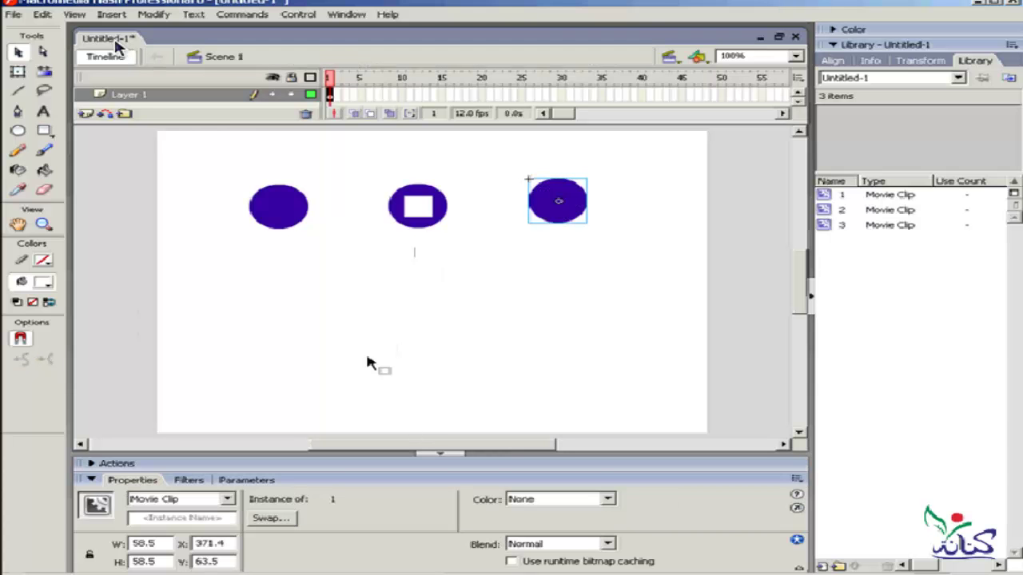
{"action": "left_click", "coordinate": [42, 14]}
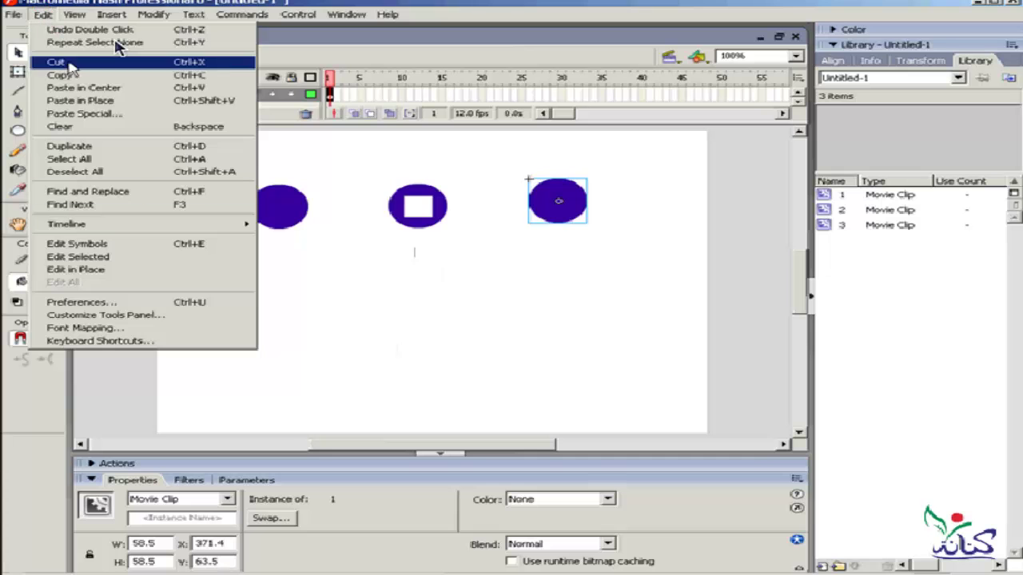
Review the ActionScript preferences (Courier New, size 10) and close Preferences with OK
{"action": "left_click", "coordinate": [183, 302]}
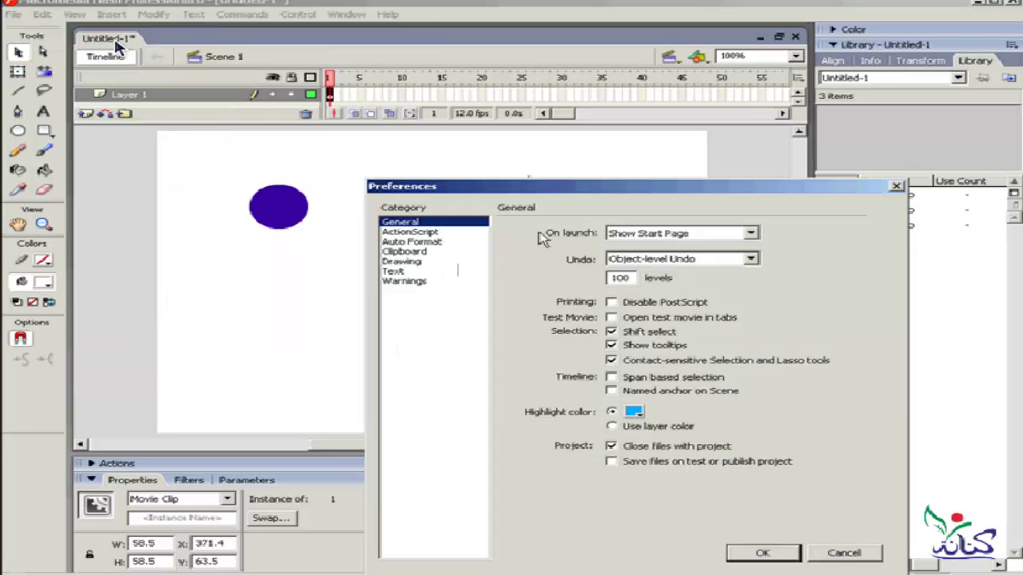
{"action": "left_click_drag", "start_coordinate": [639, 189], "coordinate": [477, 85]}
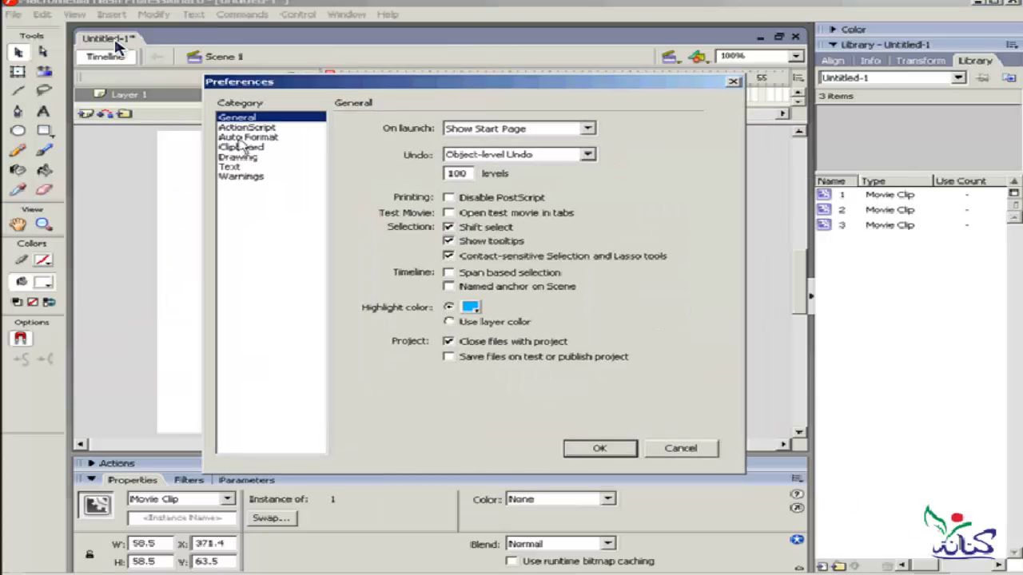
{"action": "left_click", "coordinate": [244, 128]}
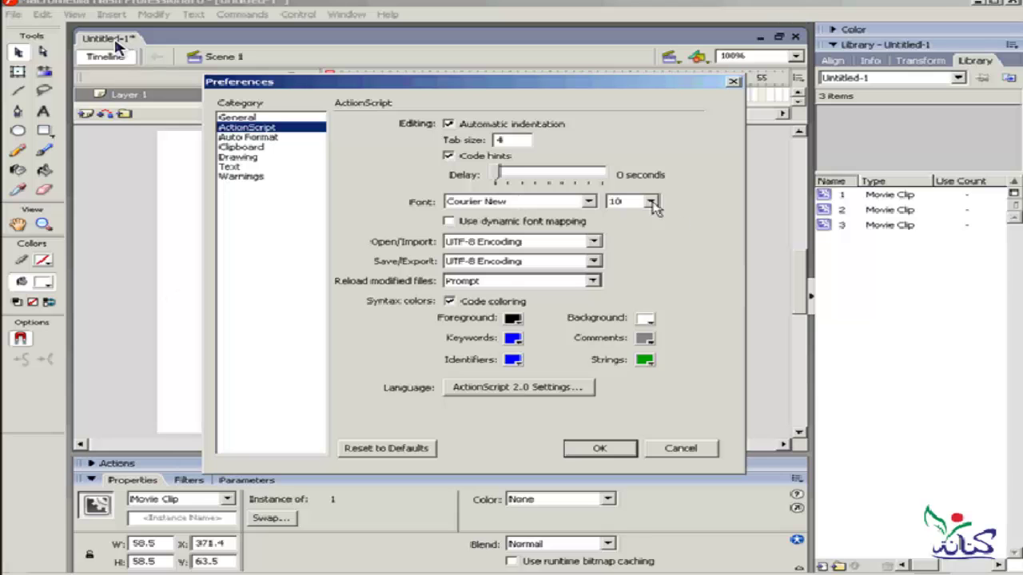
{"action": "left_click", "coordinate": [621, 450]}
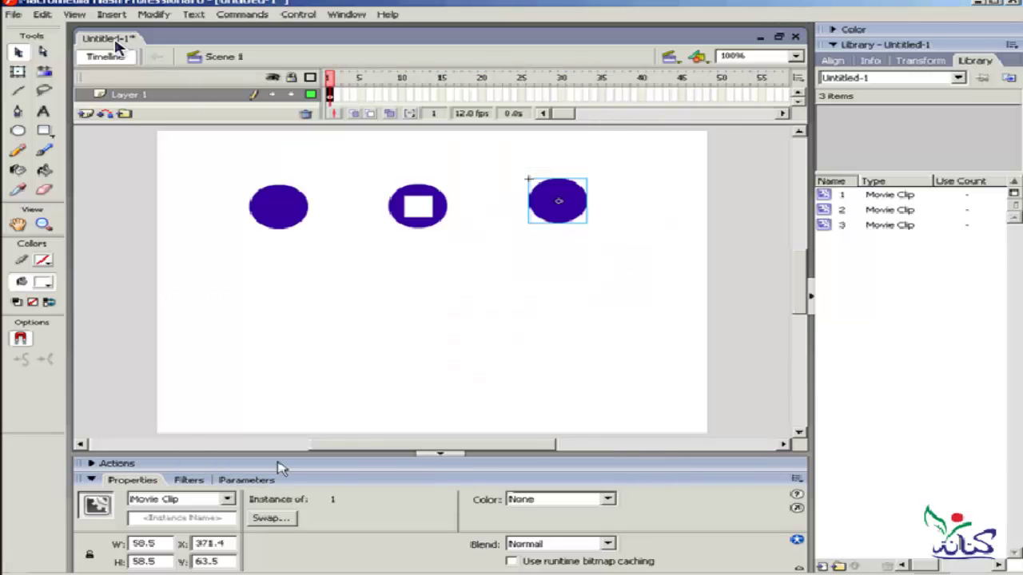
Add a gotoAndPlay(); action from Global Functions > Timeline Control to the movie clip's script
{"action": "left_click", "coordinate": [109, 465]}
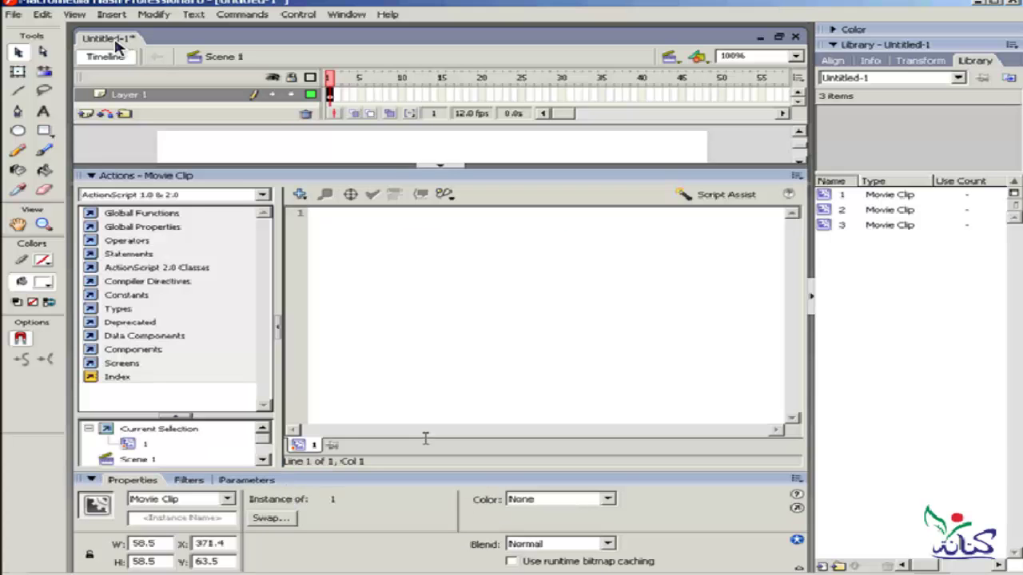
{"action": "left_click", "coordinate": [96, 212]}
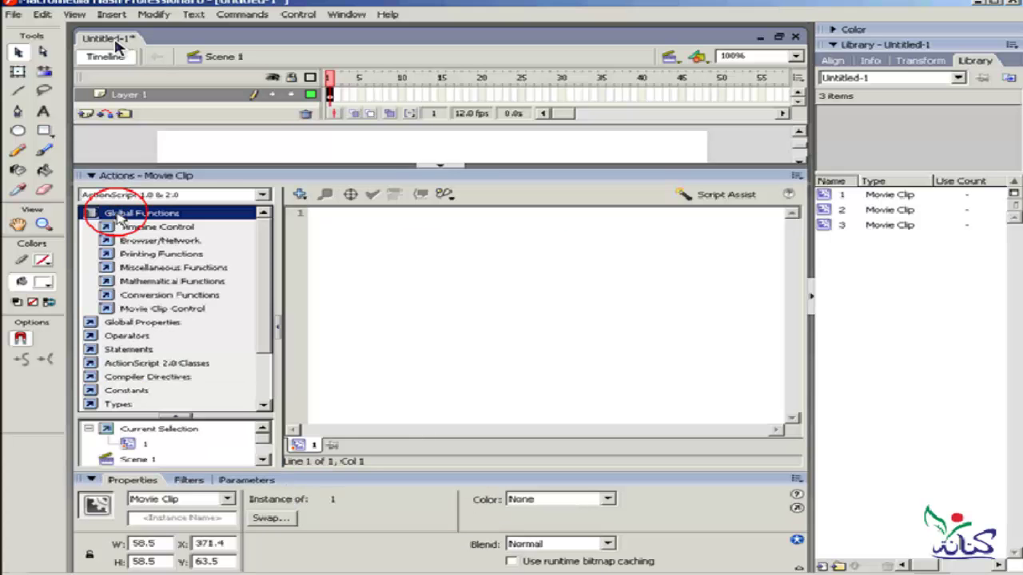
{"action": "left_click", "coordinate": [166, 241]}
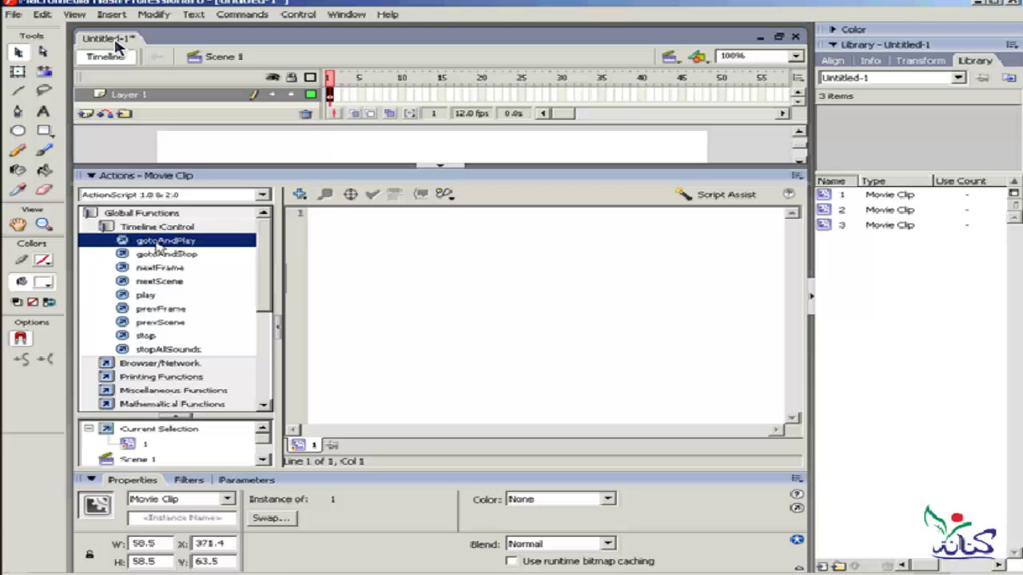
{"action": "double_click", "coordinate": [160, 241]}
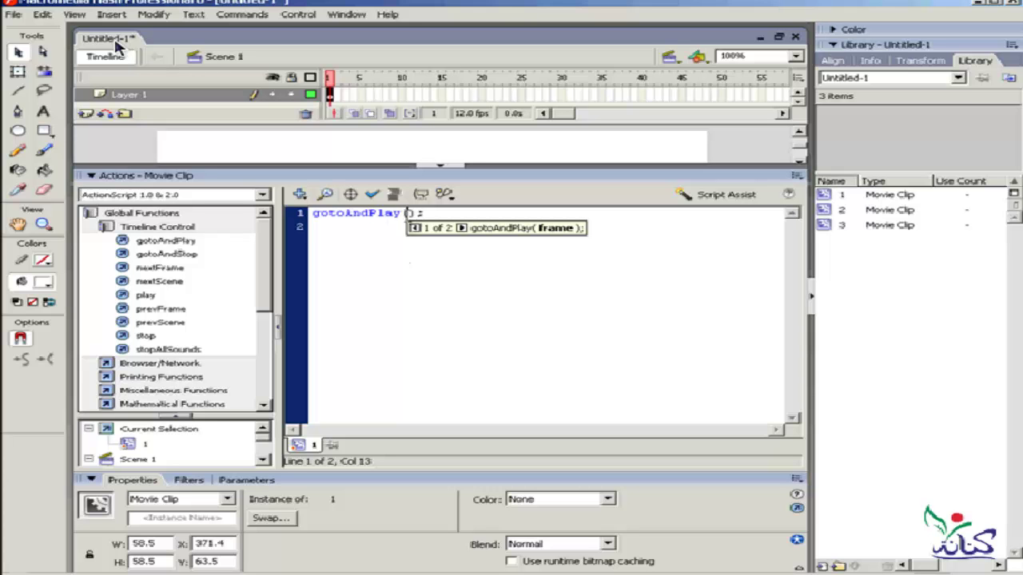
Set the ActionScript code font size to 14 in Preferences, then collapse the Actions panel
{"action": "left_click", "coordinate": [42, 14]}
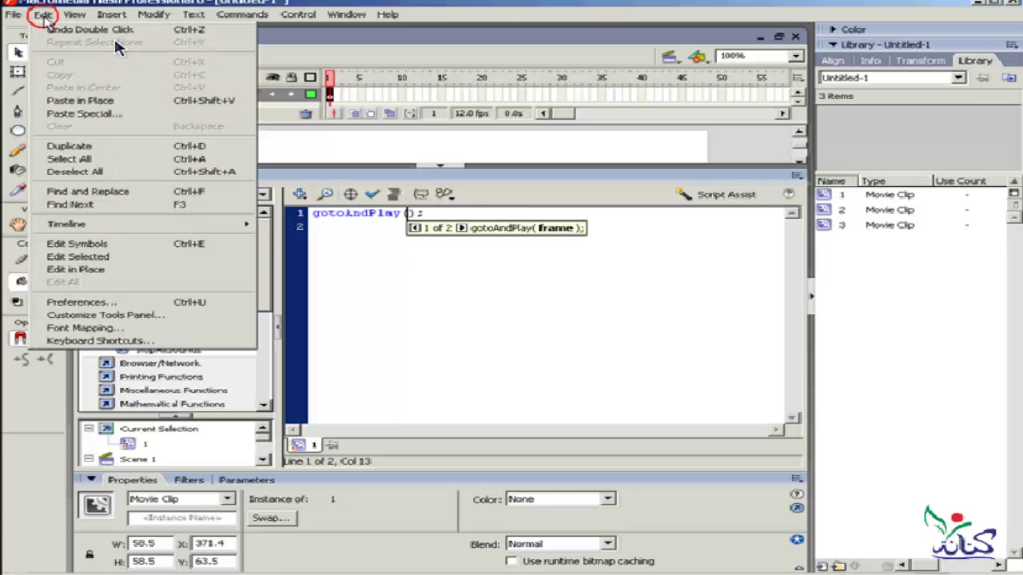
{"action": "left_click", "coordinate": [171, 303]}
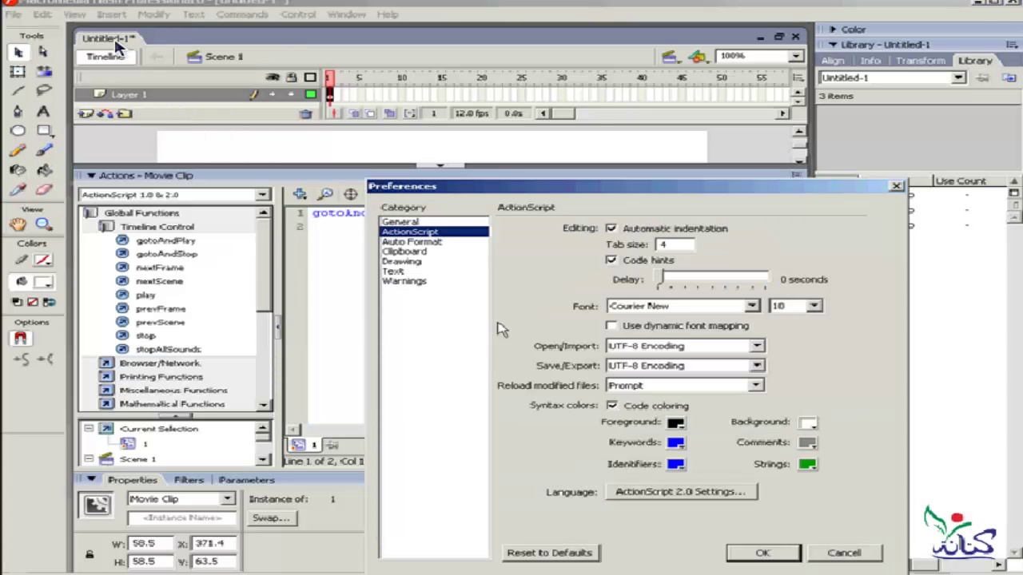
{"action": "left_click", "coordinate": [815, 307]}
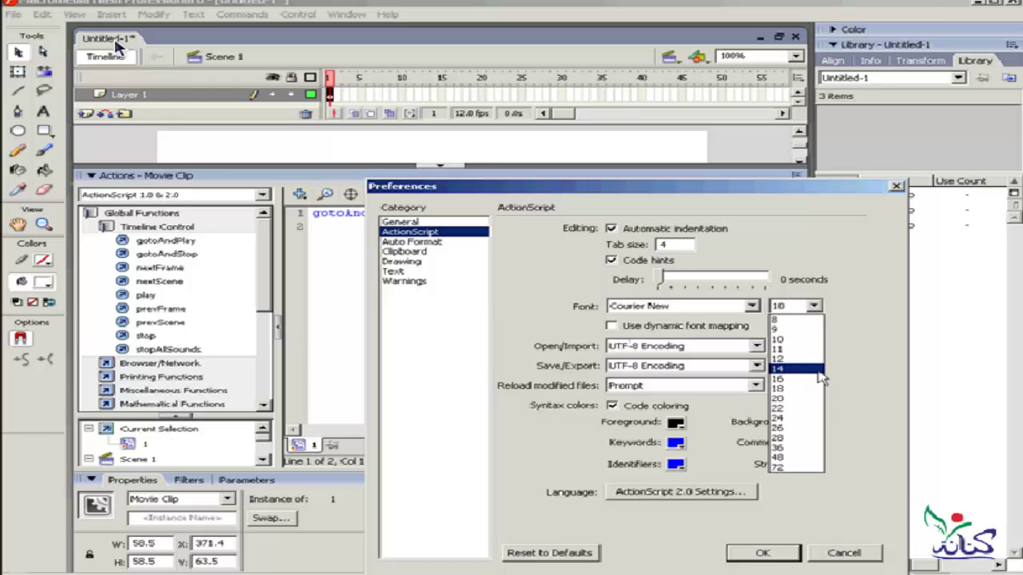
{"action": "left_click", "coordinate": [822, 372]}
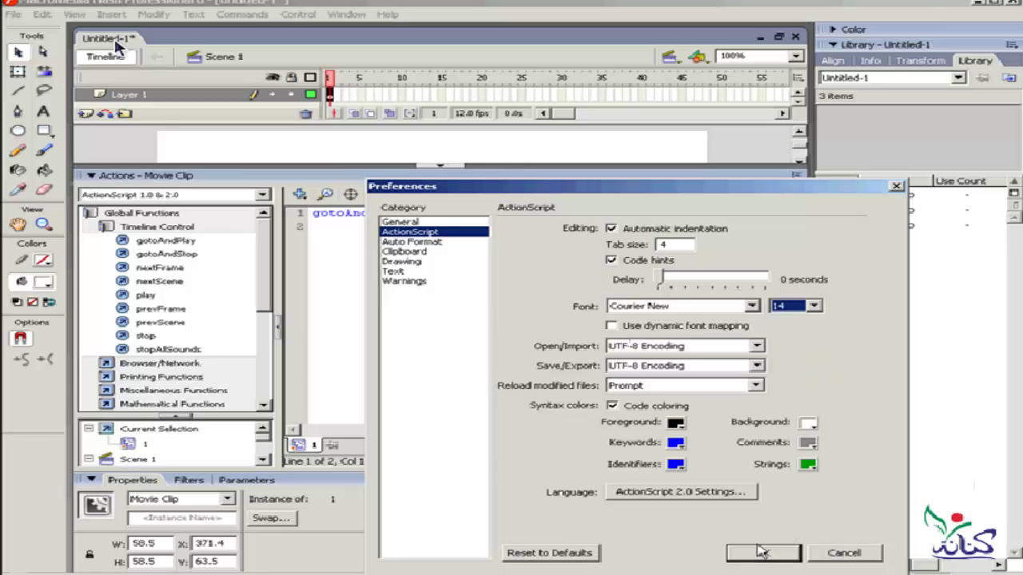
{"action": "left_click", "coordinate": [761, 552]}
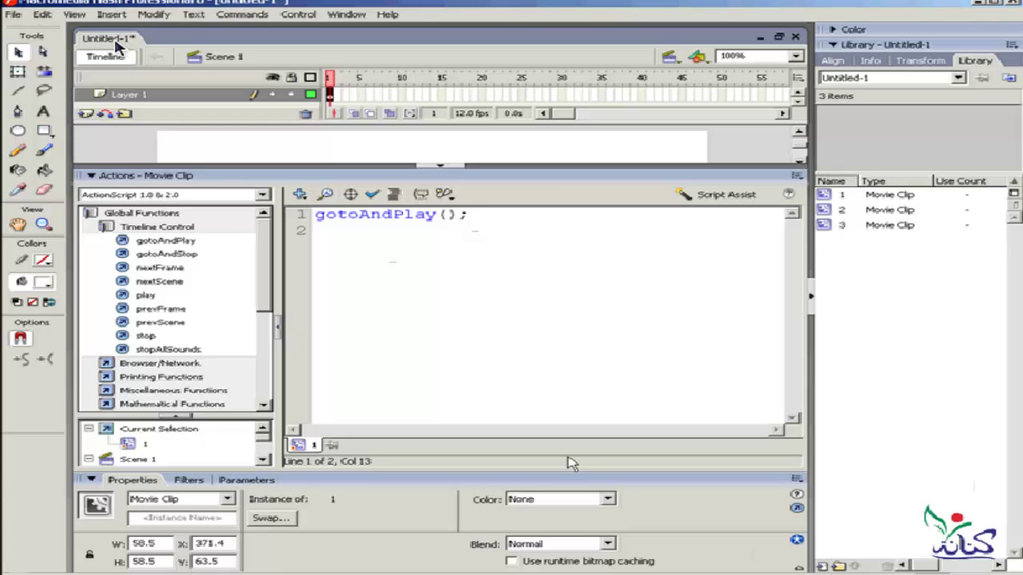
{"action": "left_click", "coordinate": [101, 176]}
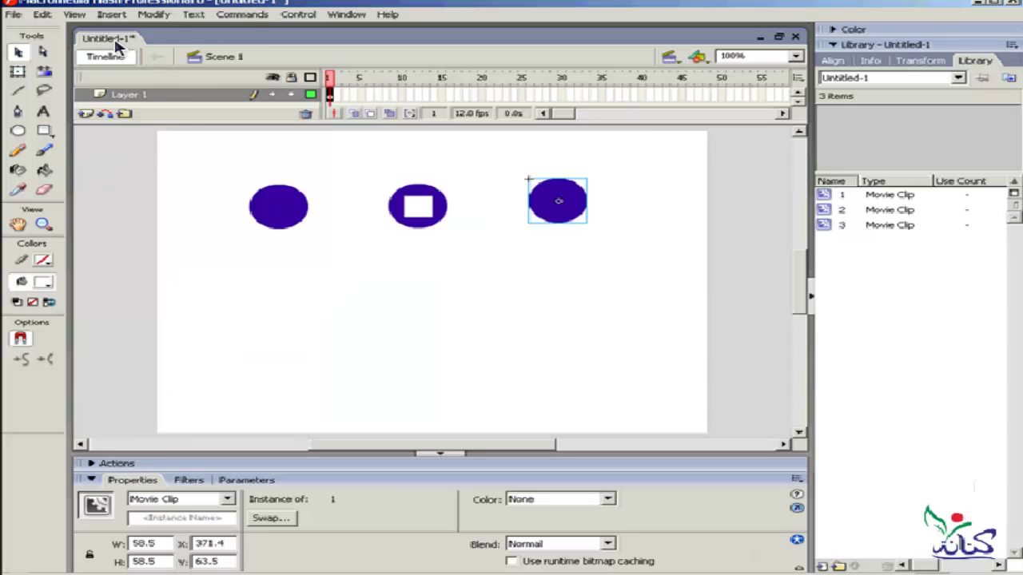
Reopen Preferences on the Clipboard category and move the dialog higher on screen
{"action": "left_click", "coordinate": [42, 14]}
{"action": "left_click", "coordinate": [166, 304]}
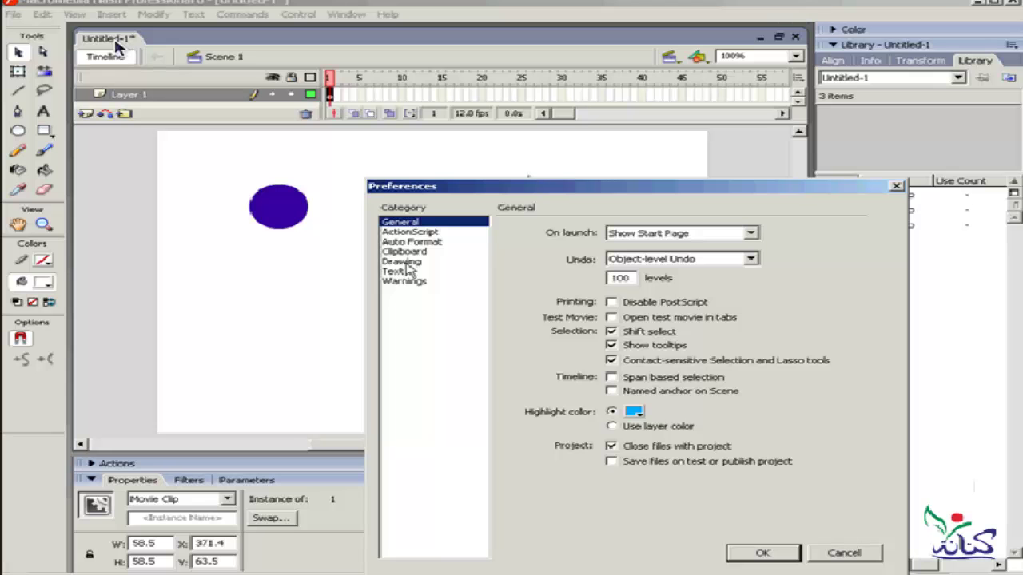
{"action": "left_click", "coordinate": [409, 251]}
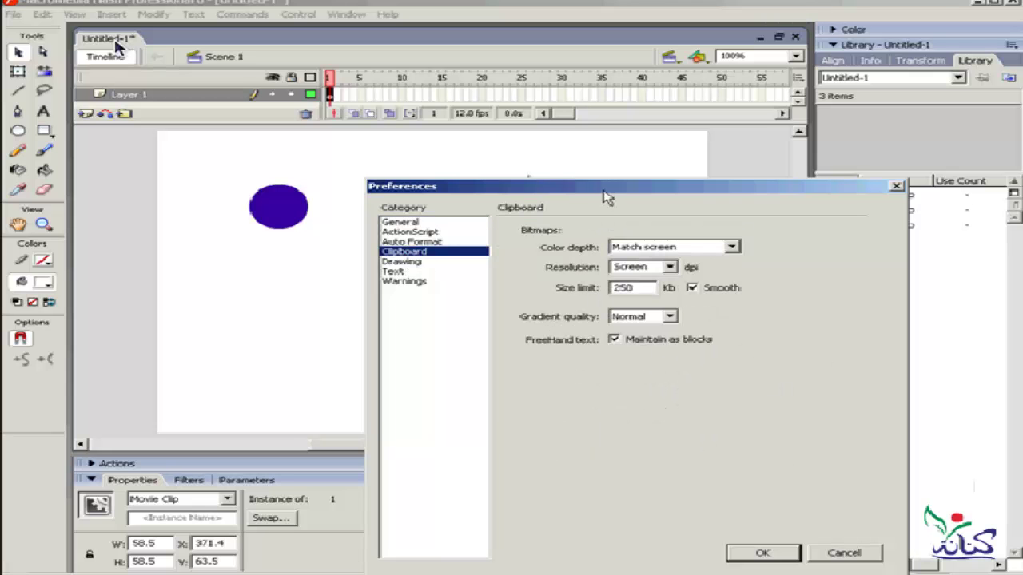
{"action": "left_click_drag", "start_coordinate": [605, 197], "coordinate": [536, 138]}
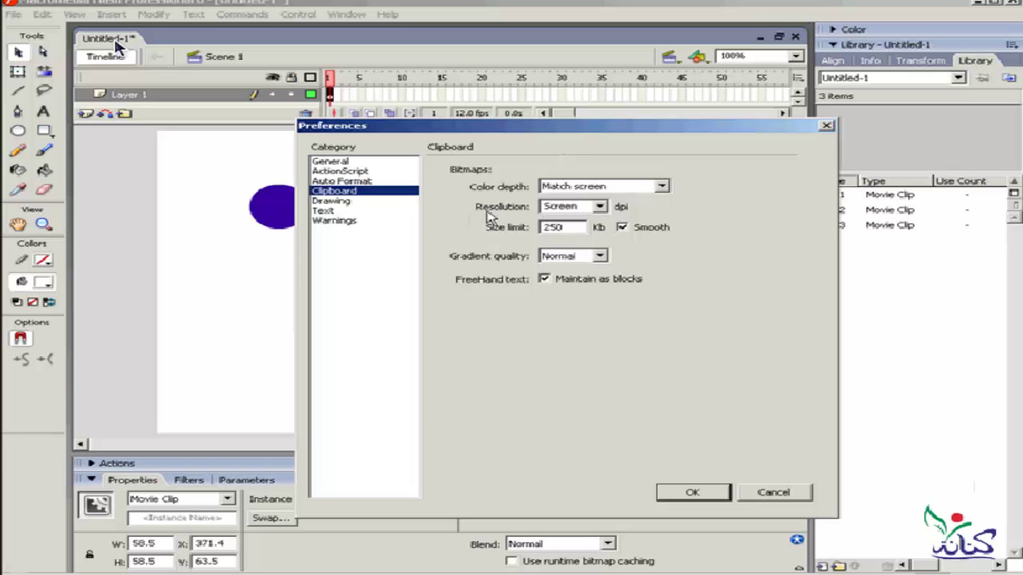
{"action": "left_click", "coordinate": [600, 207]}
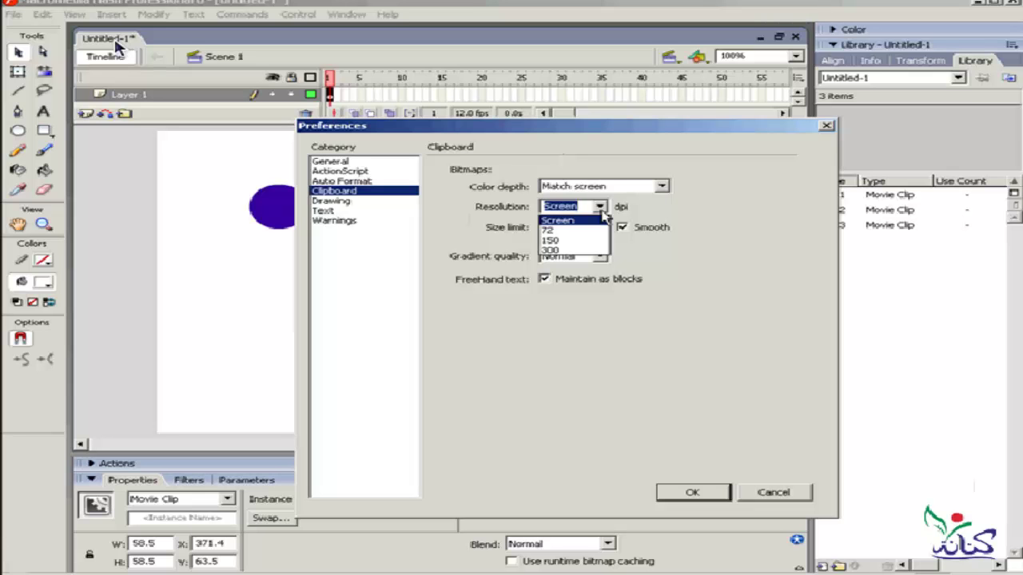
{"action": "left_click", "coordinate": [601, 212]}
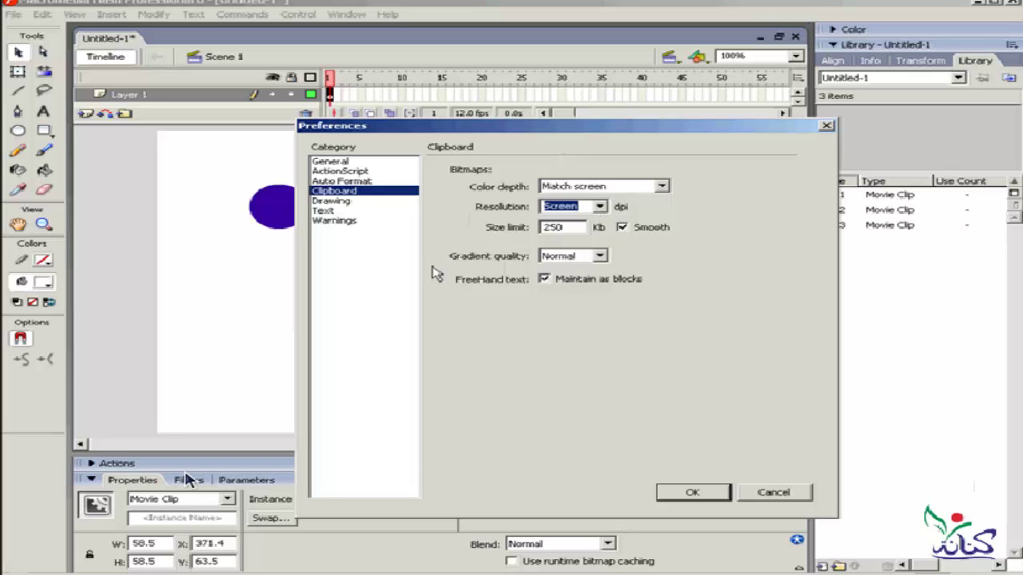
Review Gradient quality (Normal) and Color depth (Match screen) options, then cancel Preferences unchanged
{"action": "left_click", "coordinate": [600, 256]}
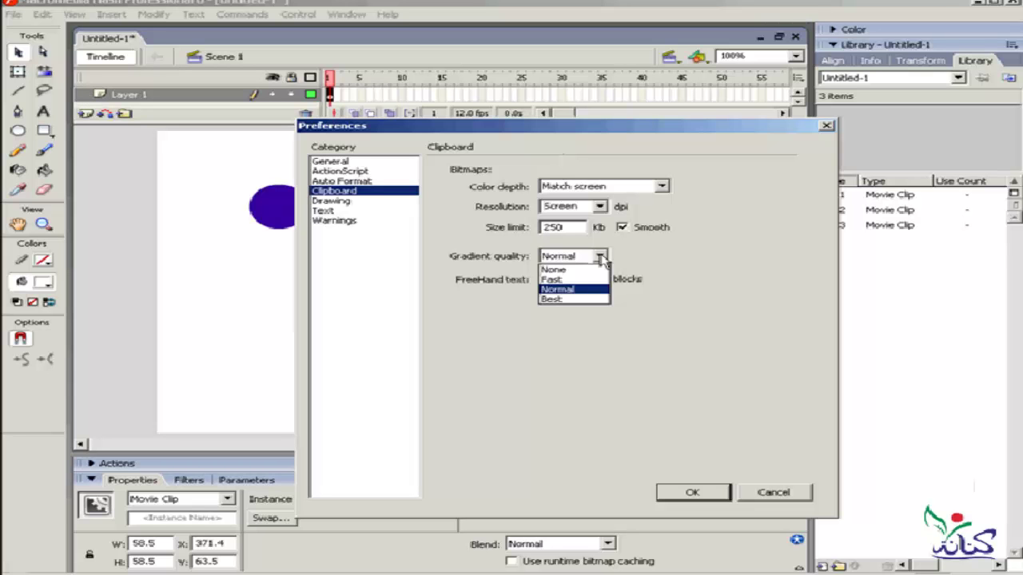
{"action": "left_click", "coordinate": [600, 258]}
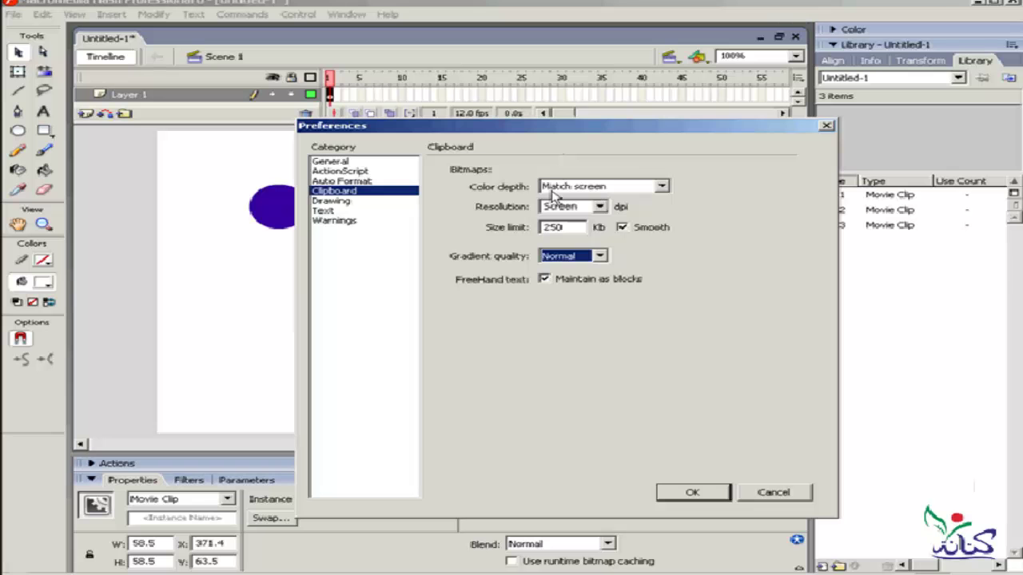
{"action": "left_click", "coordinate": [662, 187]}
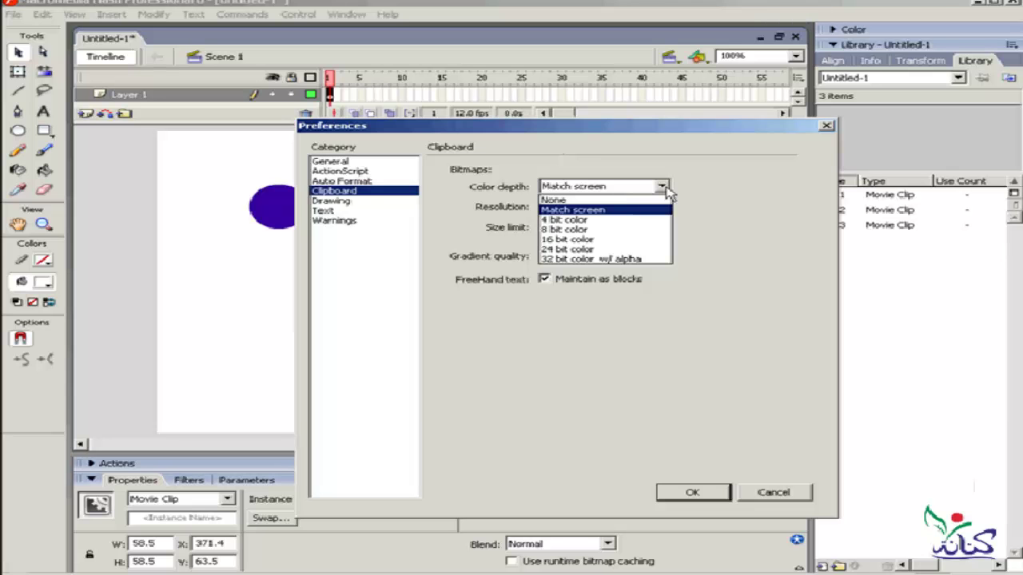
{"action": "left_click", "coordinate": [663, 187]}
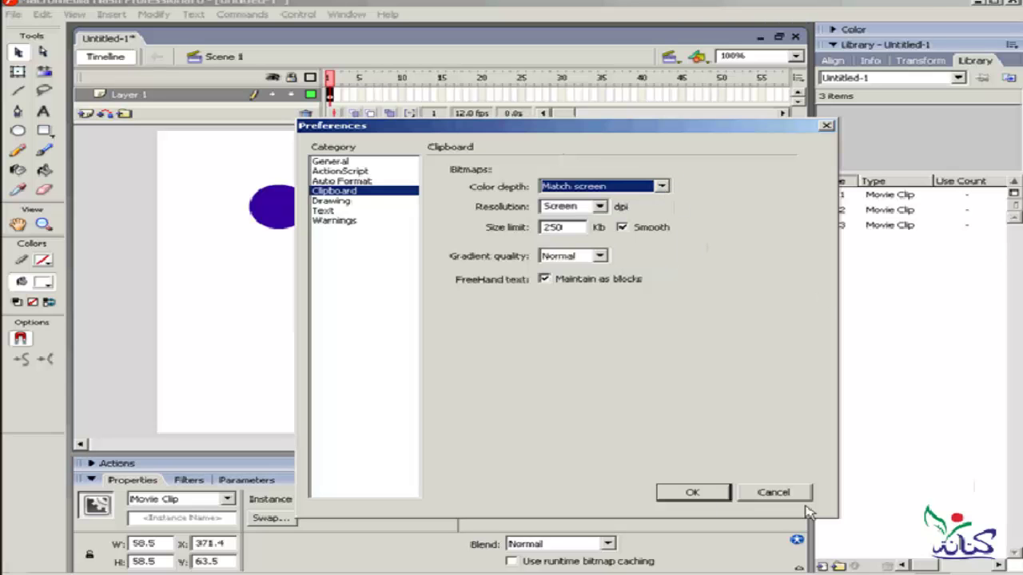
{"action": "left_click", "coordinate": [734, 492]}
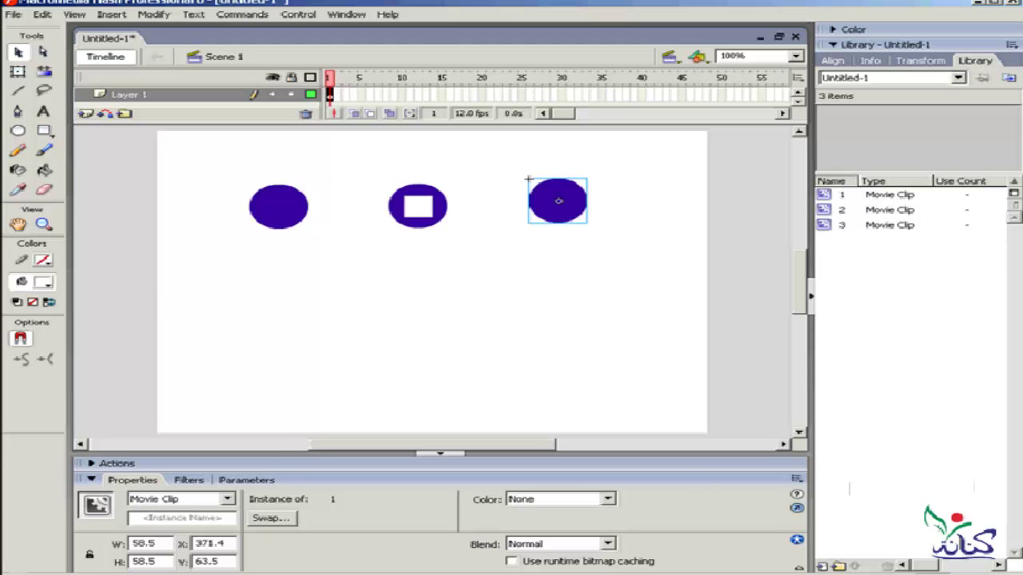